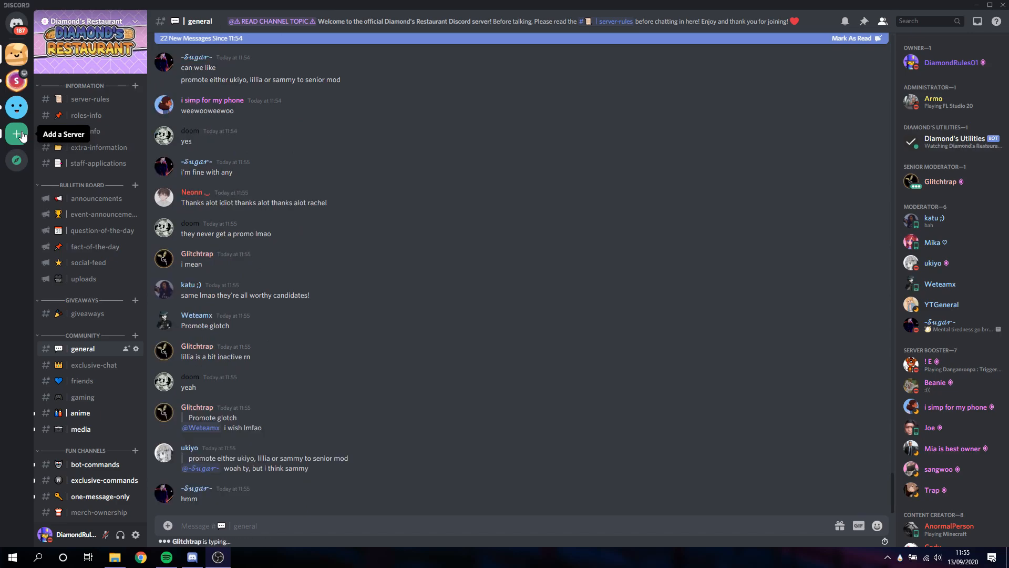
Create a new server of your own, without a template, named Diamond's House
{"action": "left_click", "coordinate": [17, 134]}
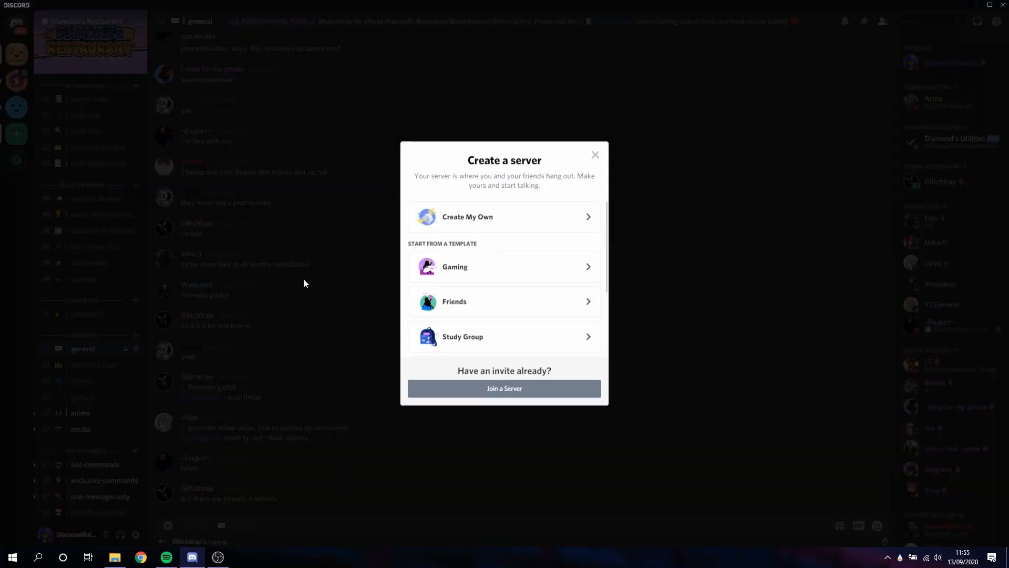
{"action": "scroll", "coordinate": [460, 282], "scroll_direction": "down", "scroll_amount": 3}
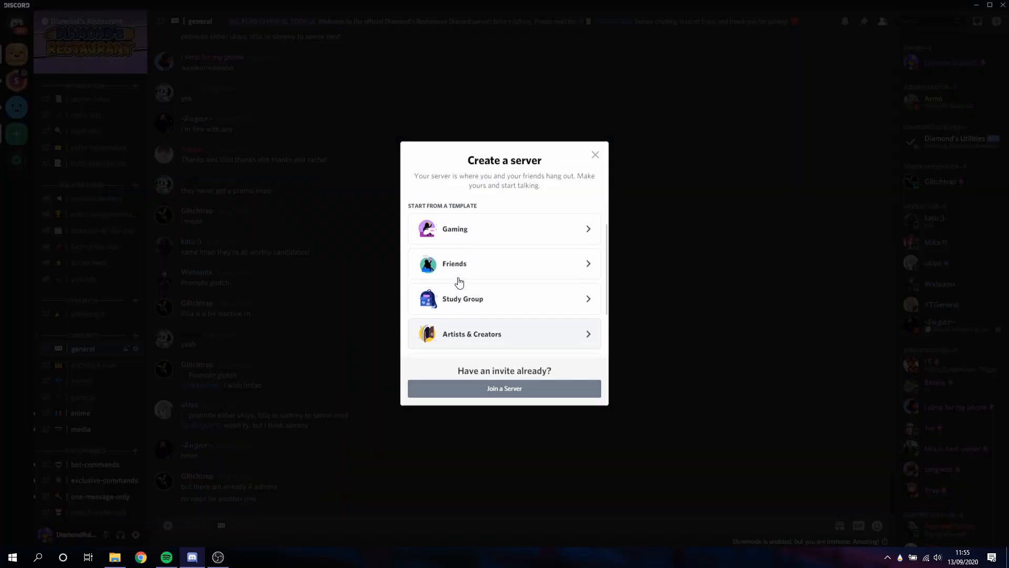
{"action": "scroll", "coordinate": [480, 272], "scroll_direction": "up", "scroll_amount": 3}
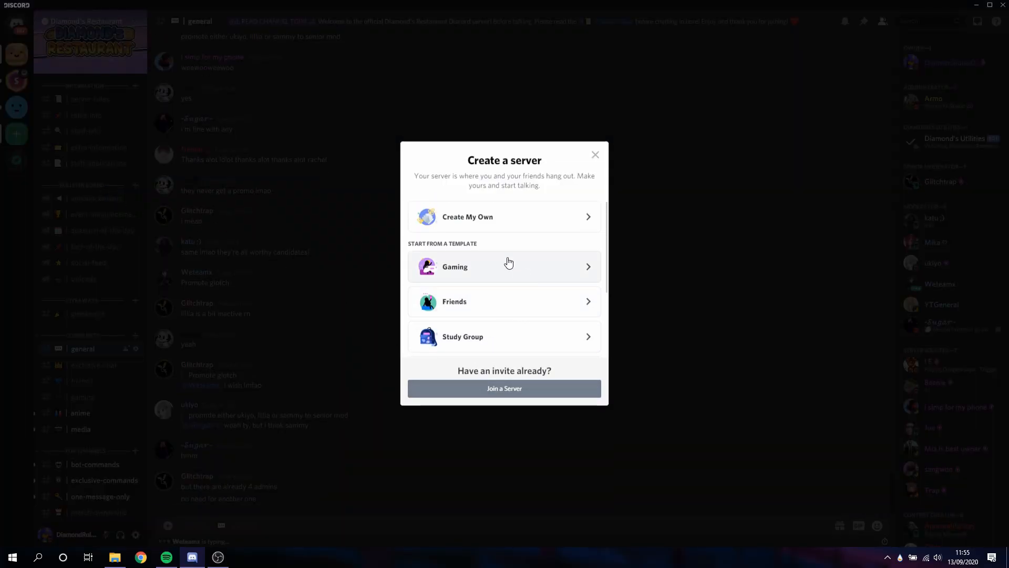
{"action": "left_click", "coordinate": [488, 226]}
{"action": "left_click_drag", "start_coordinate": [484, 303], "coordinate": [541, 347]}
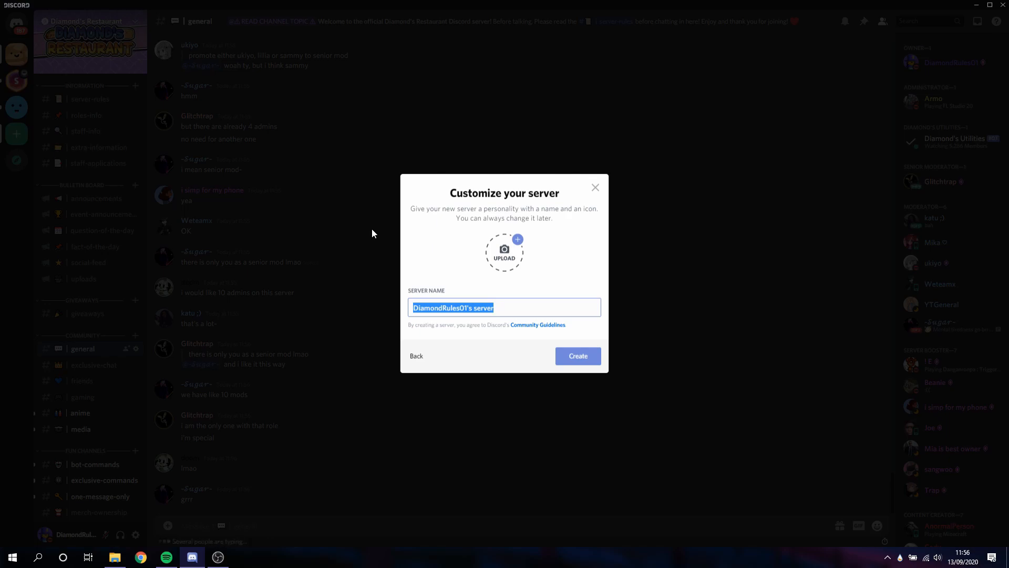
{"action": "type", "text": "Diam"}
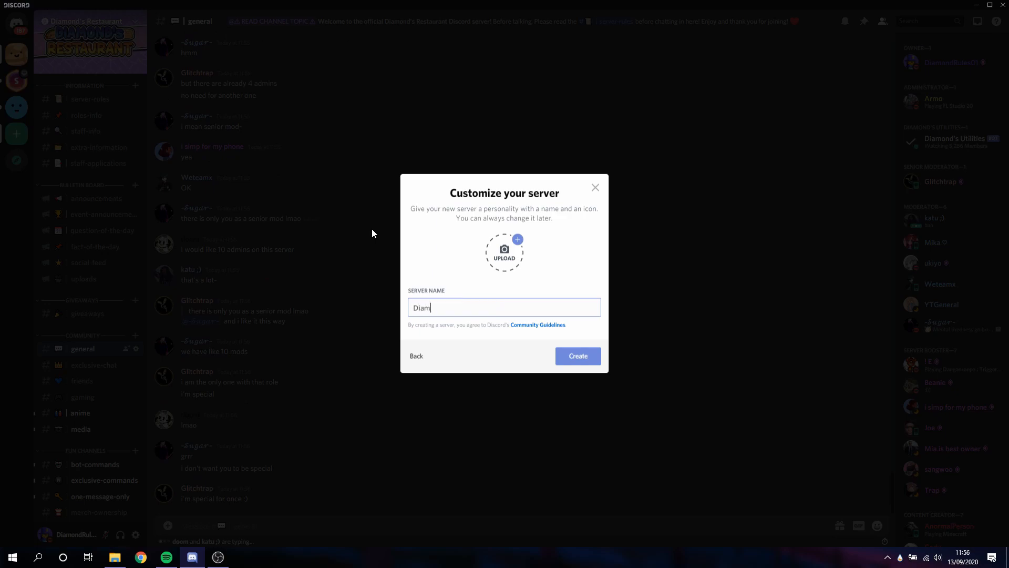
{"action": "type", "text": "ond's"}
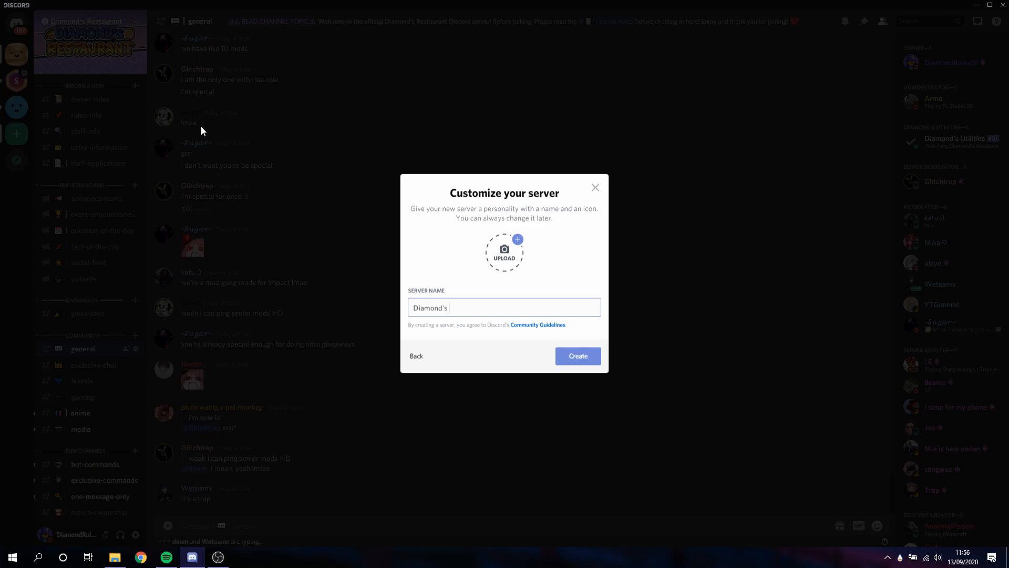
{"action": "type", "text": "Huuse"}
{"action": "key", "text": "Return"}
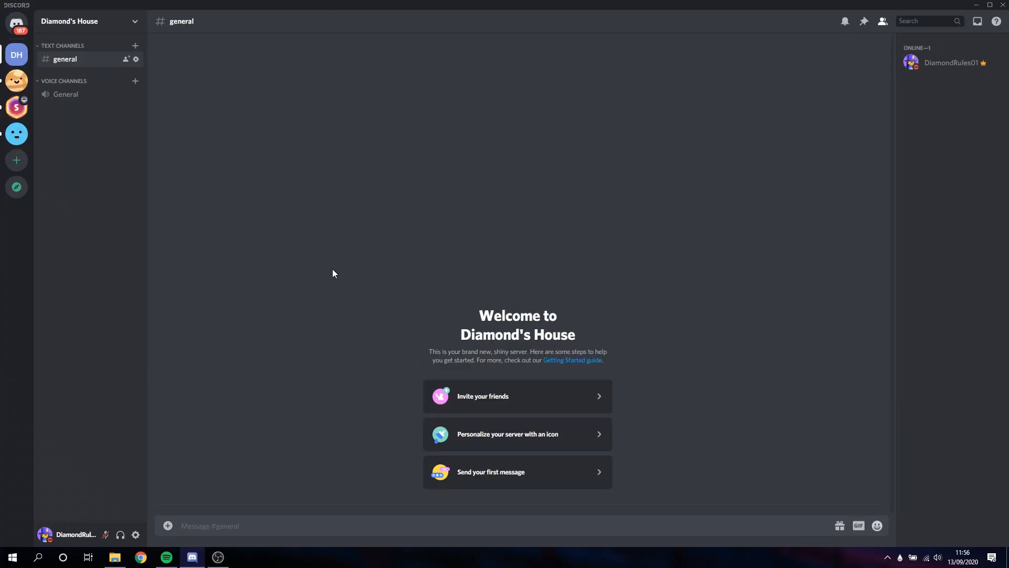
View the new server's overview settings and close them
{"action": "left_click", "coordinate": [58, 28]}
{"action": "left_click", "coordinate": [65, 84]}
{"action": "left_click_drag", "start_coordinate": [597, 78], "coordinate": [619, 76]}
{"action": "left_click", "coordinate": [630, 49]}
{"action": "left_click", "coordinate": [725, 49]}
Move the Diamond's House server to the end of the server list, below the other servers
{"action": "left_click_drag", "start_coordinate": [16, 55], "coordinate": [21, 133]}
{"action": "left_click", "coordinate": [952, 61]}
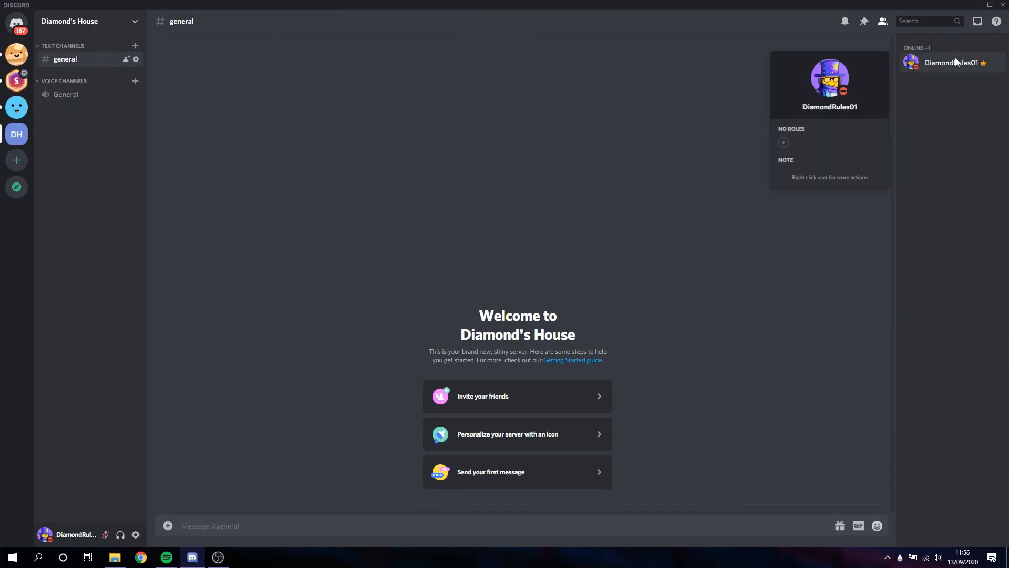
{"action": "left_click", "coordinate": [637, 117]}
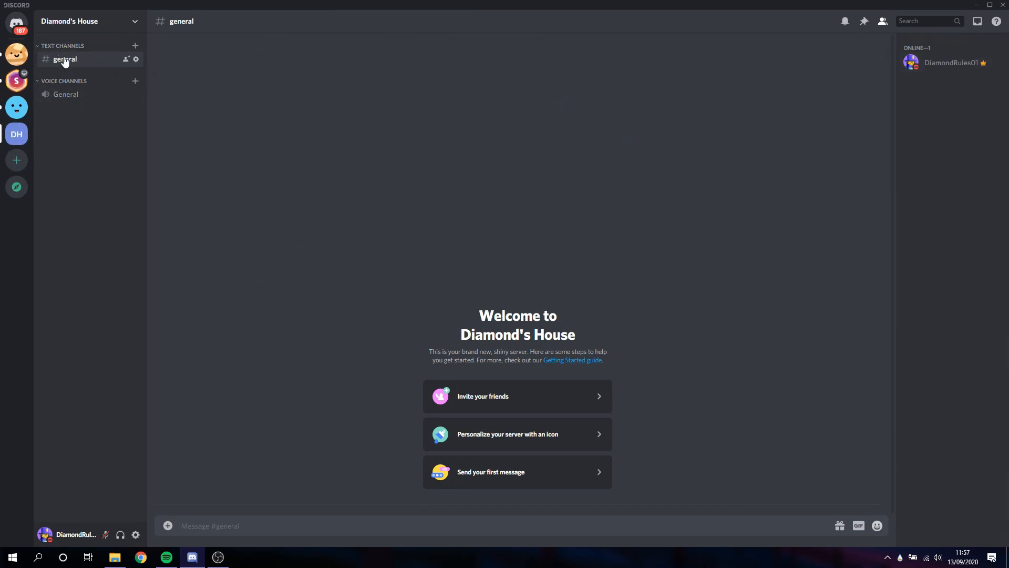
Delete the General voice channel and the Voice Channels category
{"action": "right_click", "coordinate": [67, 95]}
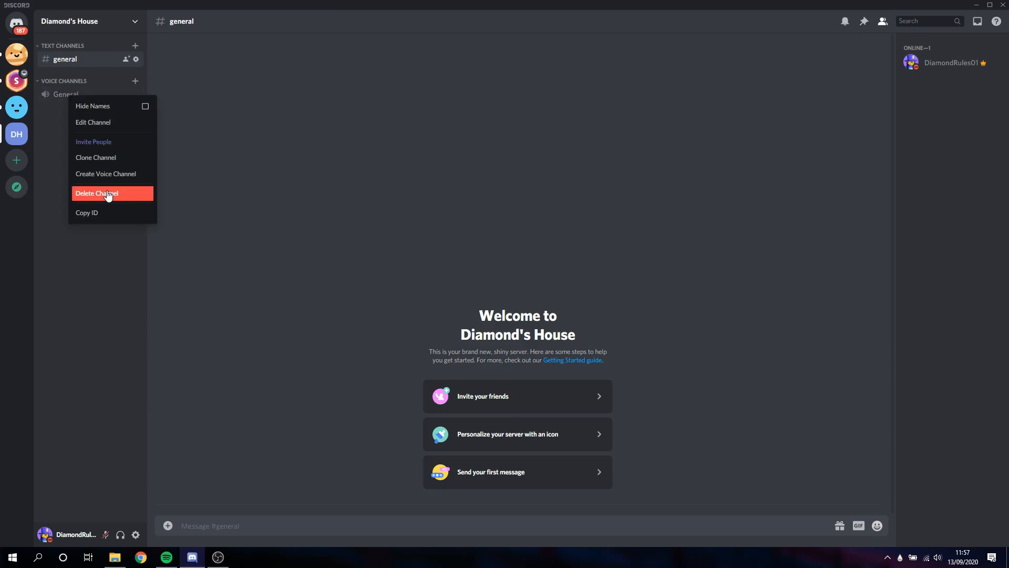
{"action": "left_click", "coordinate": [106, 193]}
{"action": "left_click", "coordinate": [566, 300]}
{"action": "right_click", "coordinate": [46, 79]}
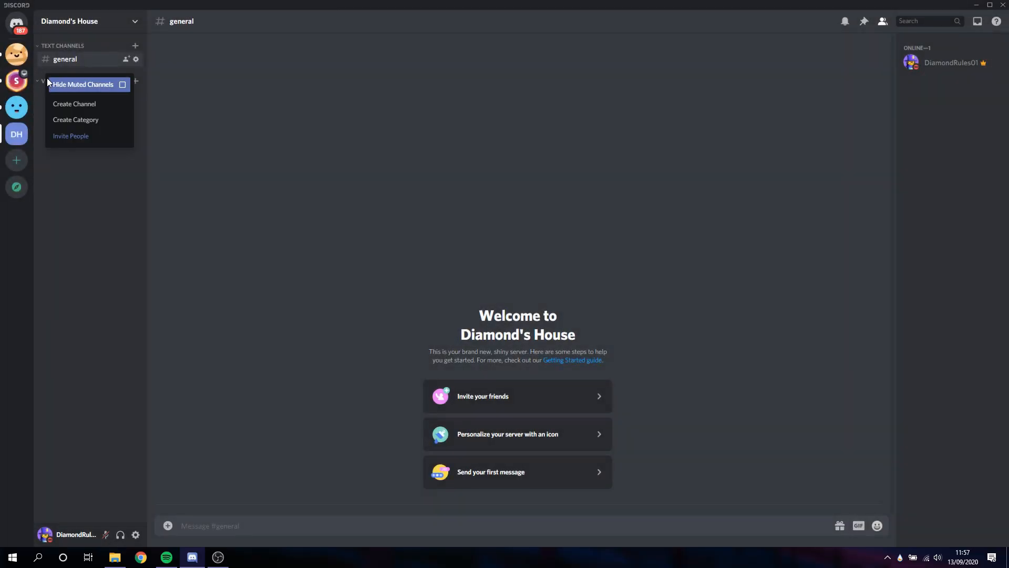
{"action": "left_click", "coordinate": [74, 165]}
{"action": "left_click", "coordinate": [566, 303]}
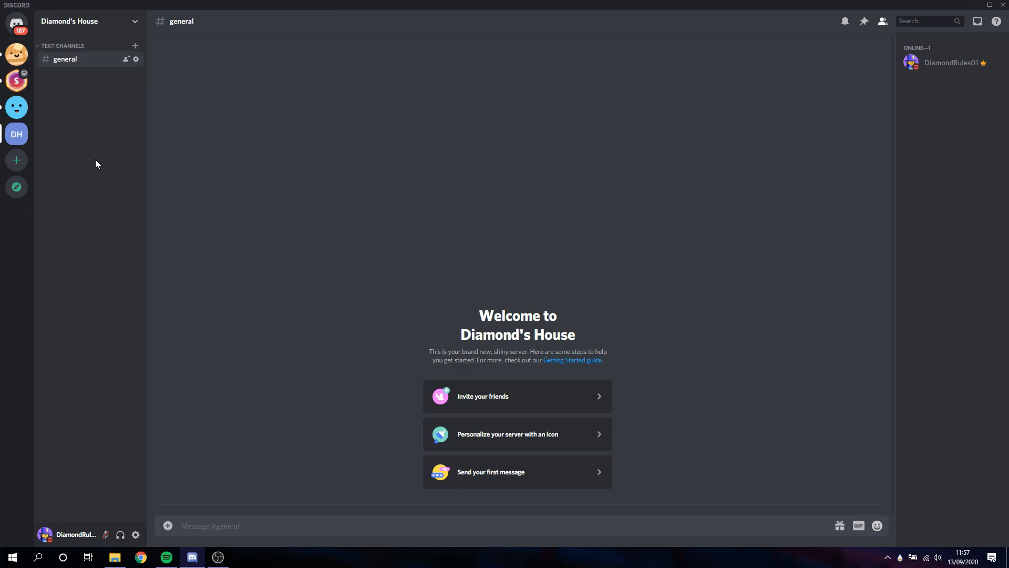
View the Server Boost page and its level perks for the Diamond's Restaurant server
{"action": "left_click", "coordinate": [16, 54]}
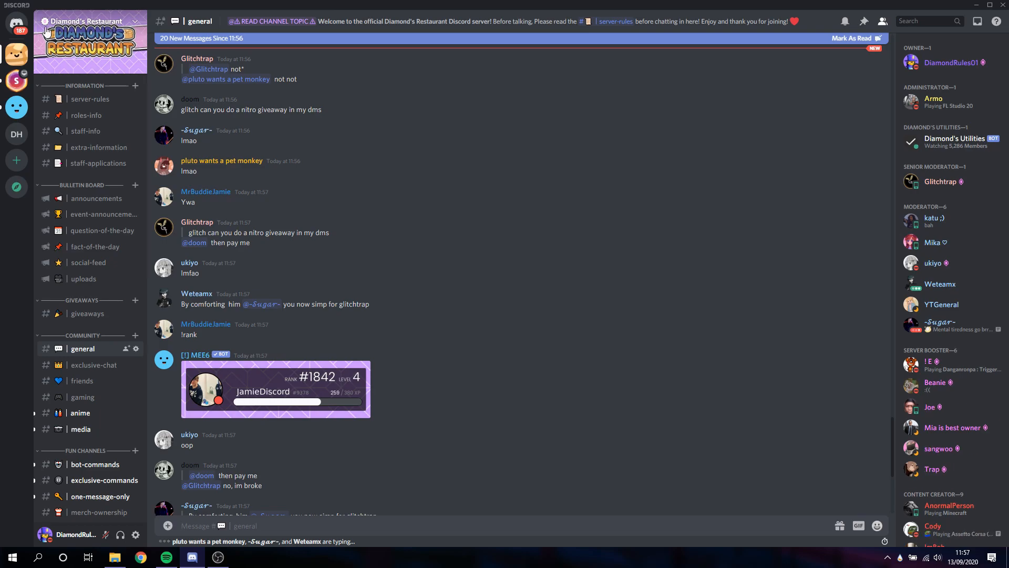
{"action": "left_click", "coordinate": [97, 48]}
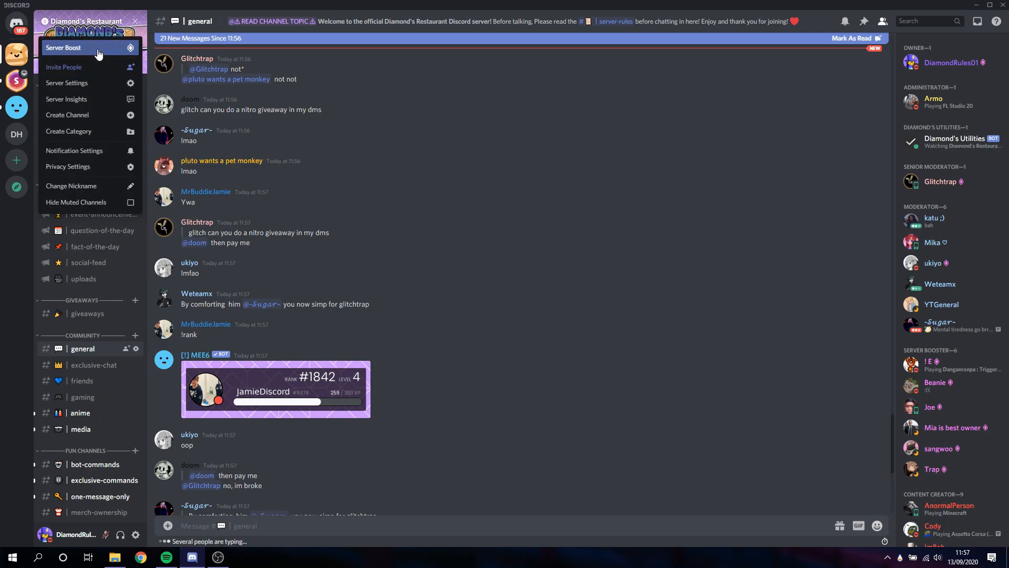
{"action": "left_click", "coordinate": [98, 50]}
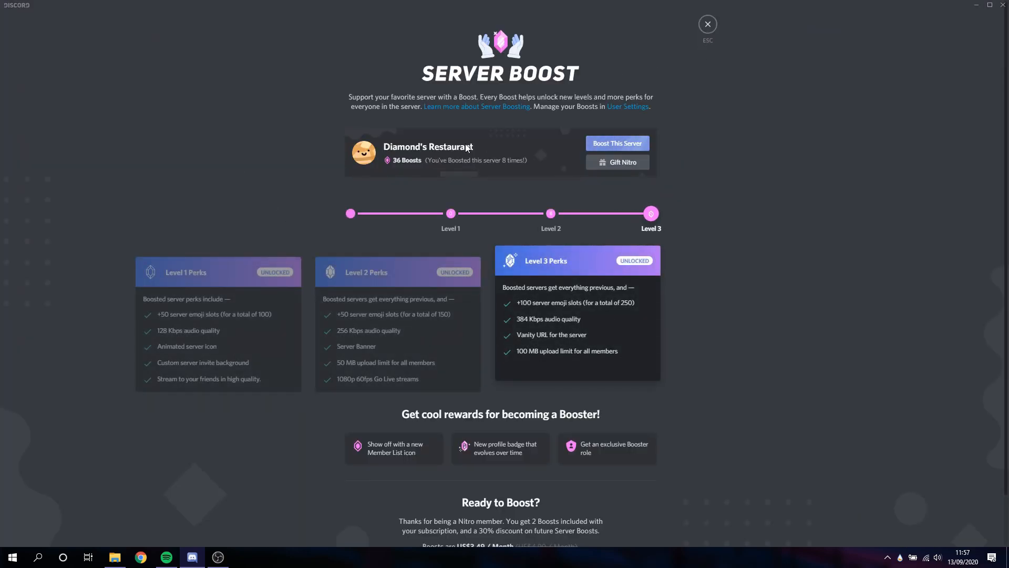
{"action": "left_click", "coordinate": [708, 25]}
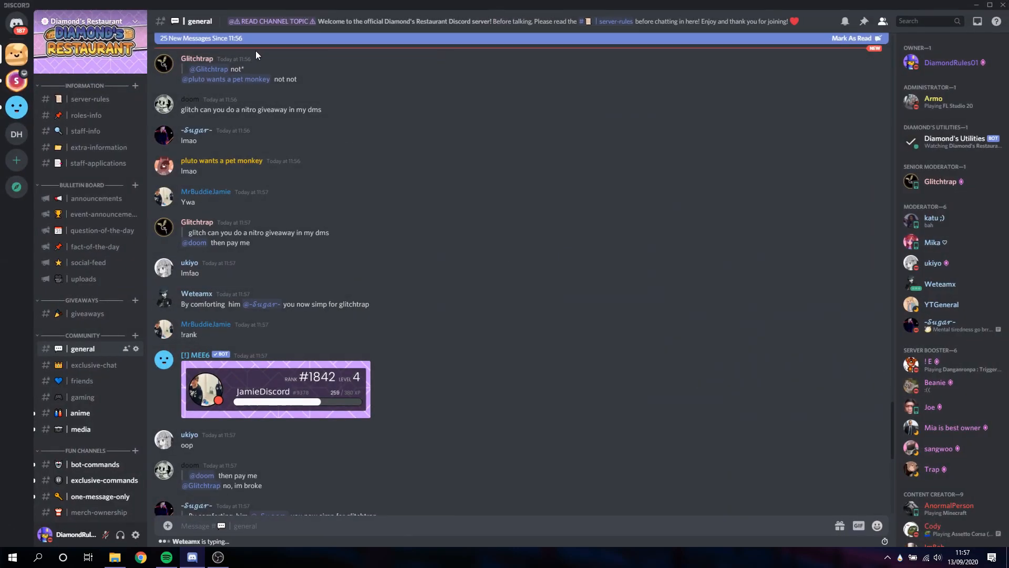
Return to the Diamond's House server and view its overview settings
{"action": "left_click", "coordinate": [11, 132]}
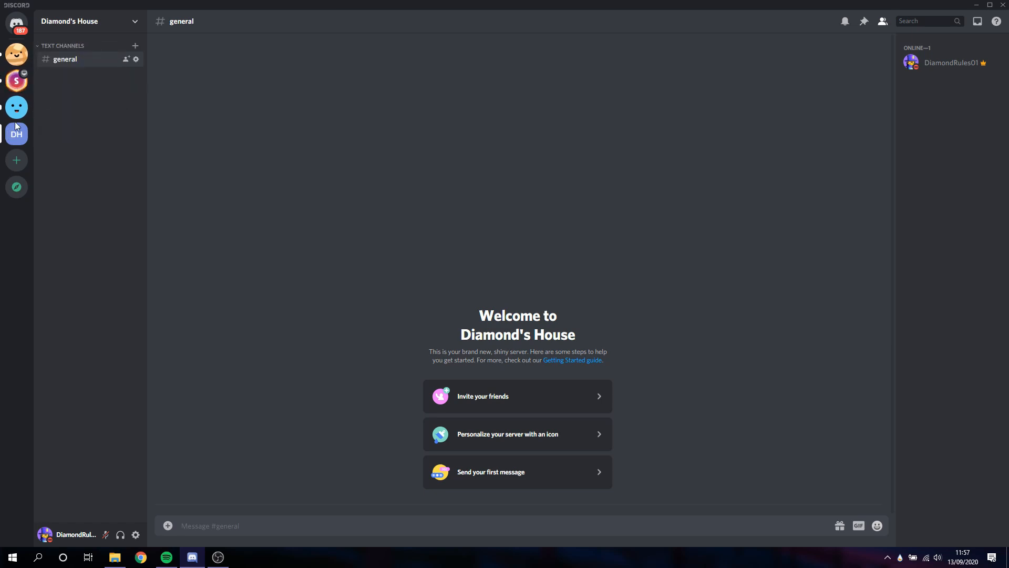
{"action": "left_click", "coordinate": [120, 23]}
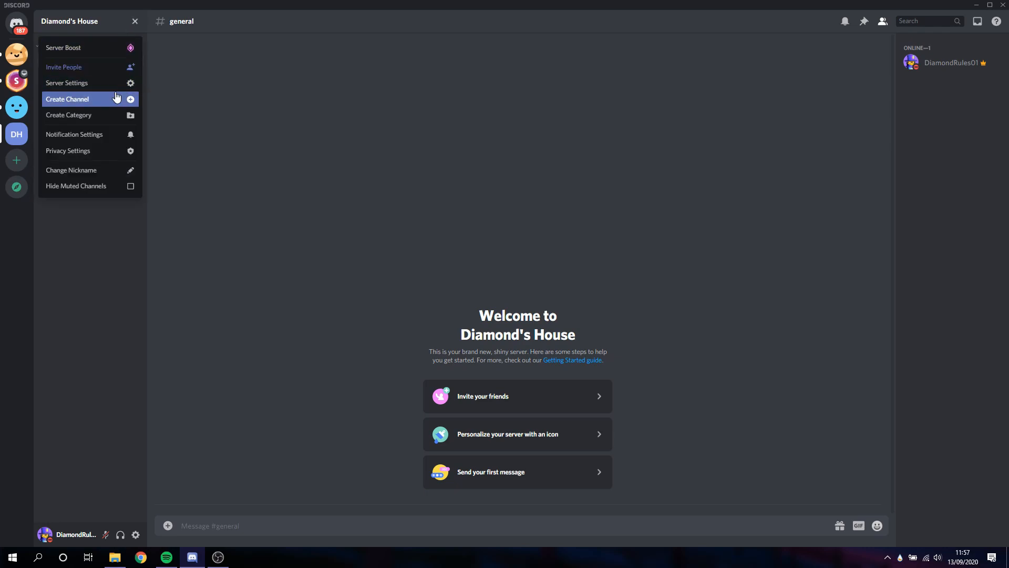
{"action": "left_click", "coordinate": [117, 82]}
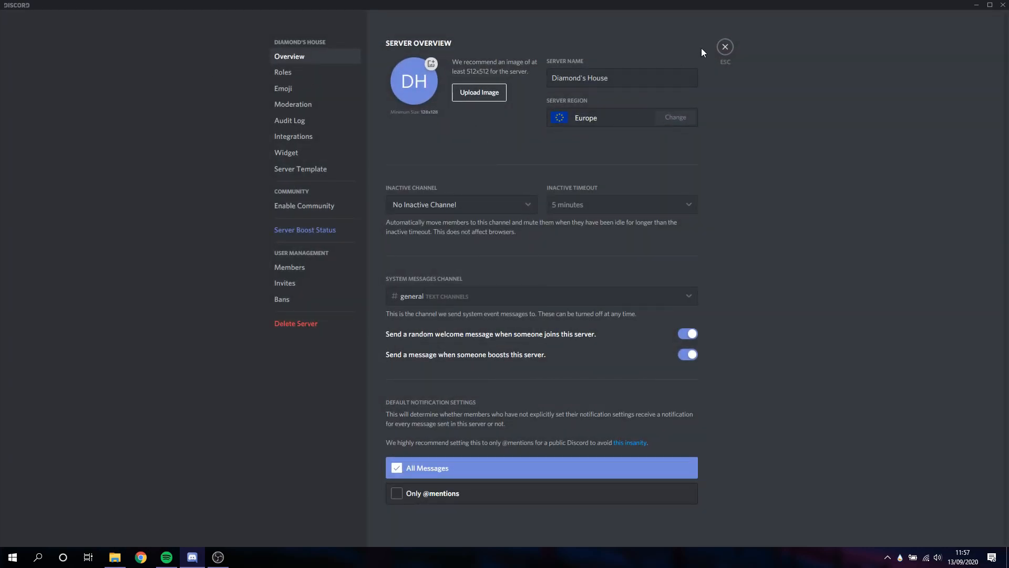
{"action": "left_click", "coordinate": [725, 47]}
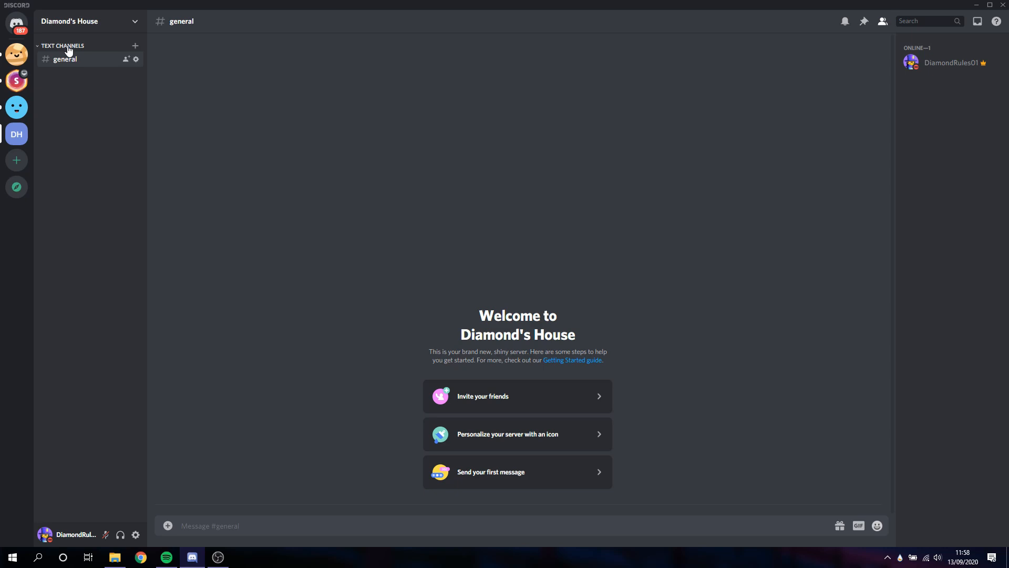
{"action": "right_click", "coordinate": [68, 48]}
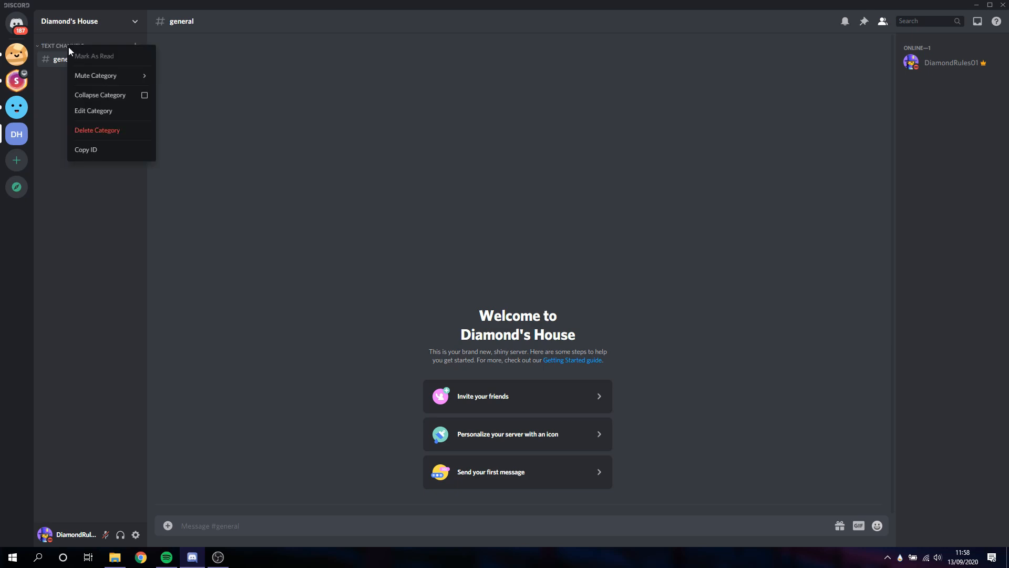
{"action": "left_click", "coordinate": [58, 99]}
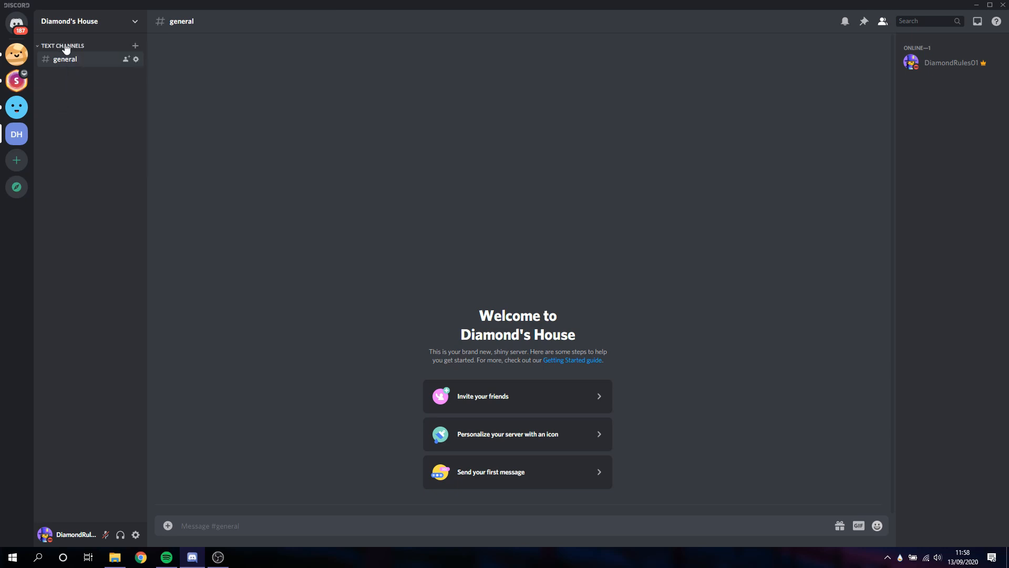
{"action": "right_click", "coordinate": [57, 46]}
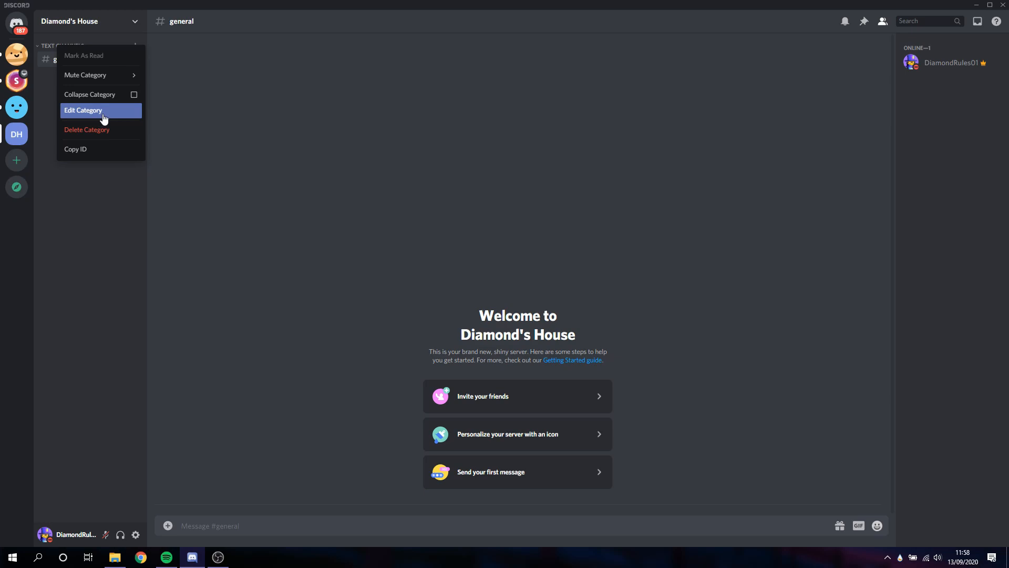
{"action": "left_click", "coordinate": [159, 94]}
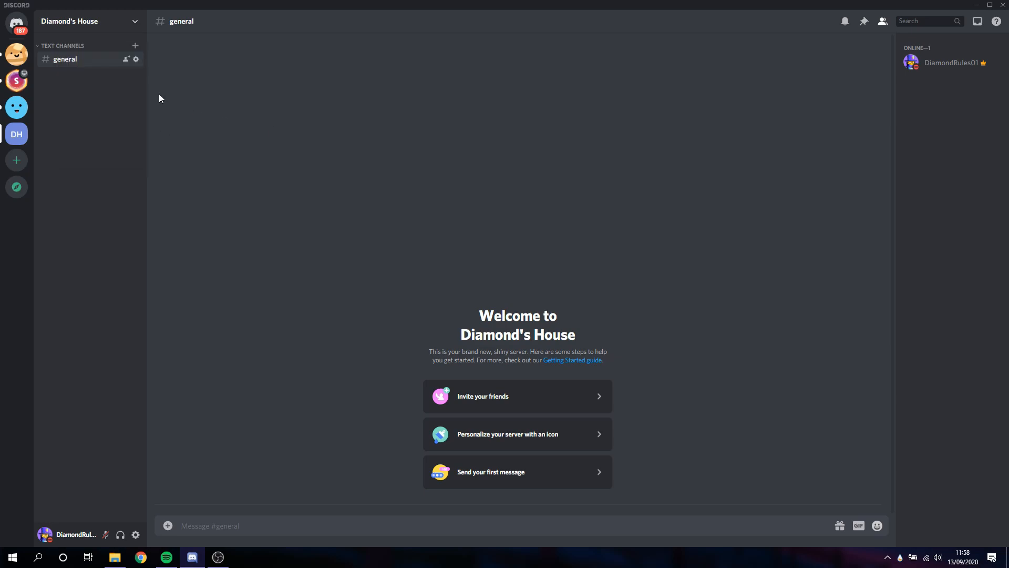
Rename the Text Channels category to Community Channels and save the change
{"action": "right_click", "coordinate": [70, 46]}
{"action": "left_click", "coordinate": [79, 130]}
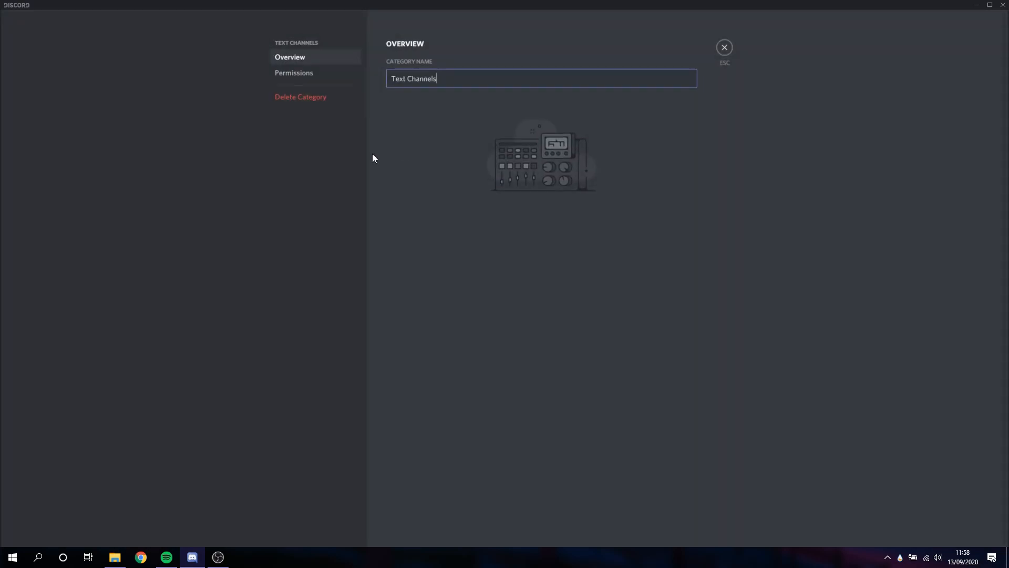
{"action": "triple_click", "coordinate": [480, 75]}
{"action": "left_click", "coordinate": [481, 76]}
{"action": "triple_click", "coordinate": [498, 84]}
{"action": "left_click", "coordinate": [531, 84]}
{"action": "left_click_drag", "start_coordinate": [576, 85], "coordinate": [353, 95]}
{"action": "left_click", "coordinate": [471, 82]}
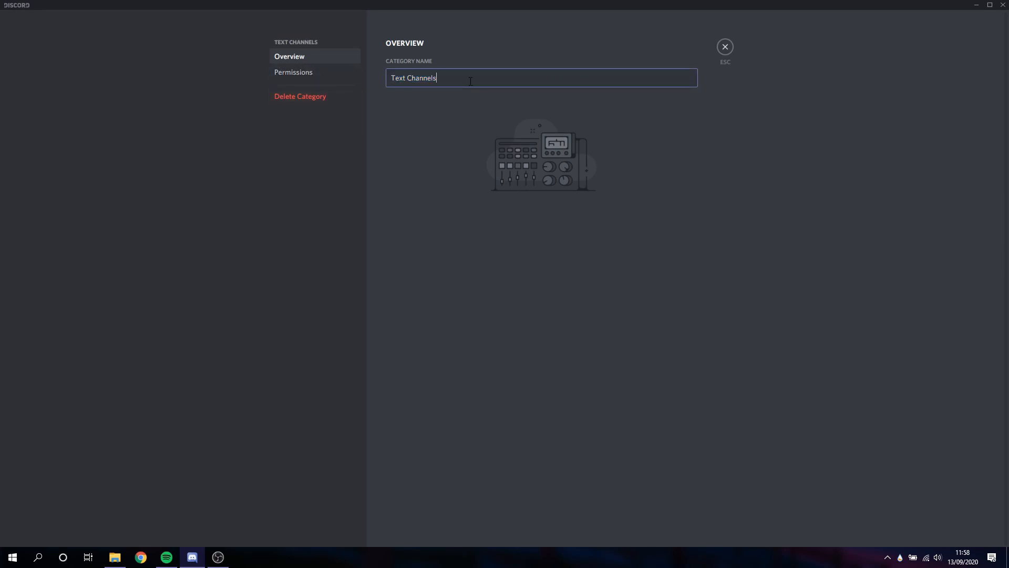
{"action": "triple_click", "coordinate": [470, 81]}
{"action": "type", "text": "Com"}
{"action": "key", "text": "ctrl+a"}
{"action": "key", "text": "BackSpace"}
{"action": "type", "text": "Com,mun"}
{"action": "key", "text": "ctrl+a"}
{"action": "key", "text": "BackSpace"}
{"action": "type", "text": "Community CHannels"}
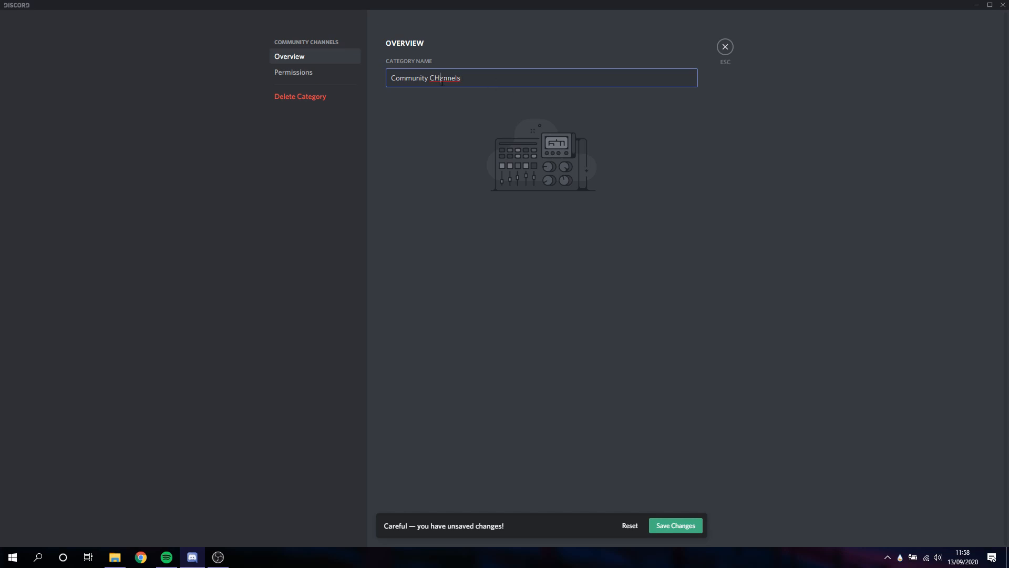
{"action": "key", "text": "BackSpace"}
{"action": "type", "text": "h"}
{"action": "left_click", "coordinate": [683, 528]}
{"action": "left_click", "coordinate": [726, 47]}
Rename the Community Channels category to "-- Community Channels --" and save the change
{"action": "right_click", "coordinate": [86, 46]}
{"action": "left_click", "coordinate": [112, 112]}
{"action": "left_click", "coordinate": [390, 79]}
{"action": "type", "text": "--"}
{"action": "left_click", "coordinate": [487, 78]}
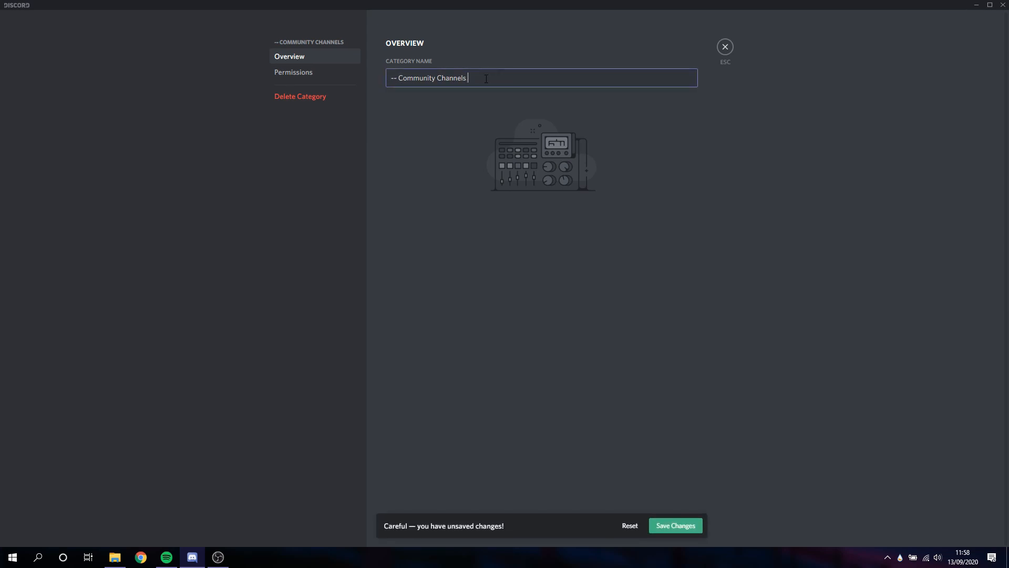
{"action": "type", "text": "--"}
{"action": "left_click", "coordinate": [699, 527]}
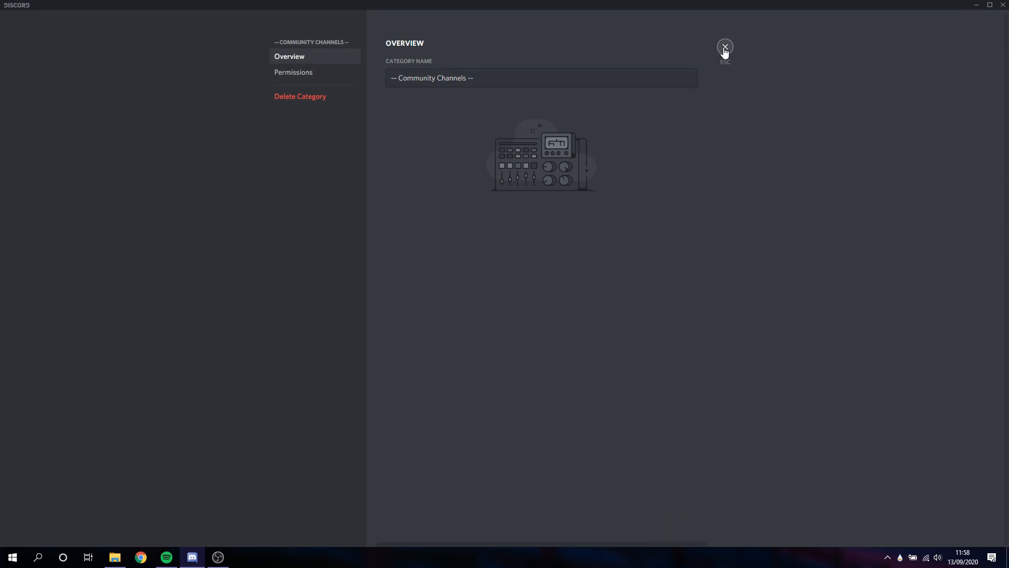
{"action": "left_click", "coordinate": [726, 48]}
Edit the category again and remove the leading dashes from its name
{"action": "right_click", "coordinate": [50, 45]}
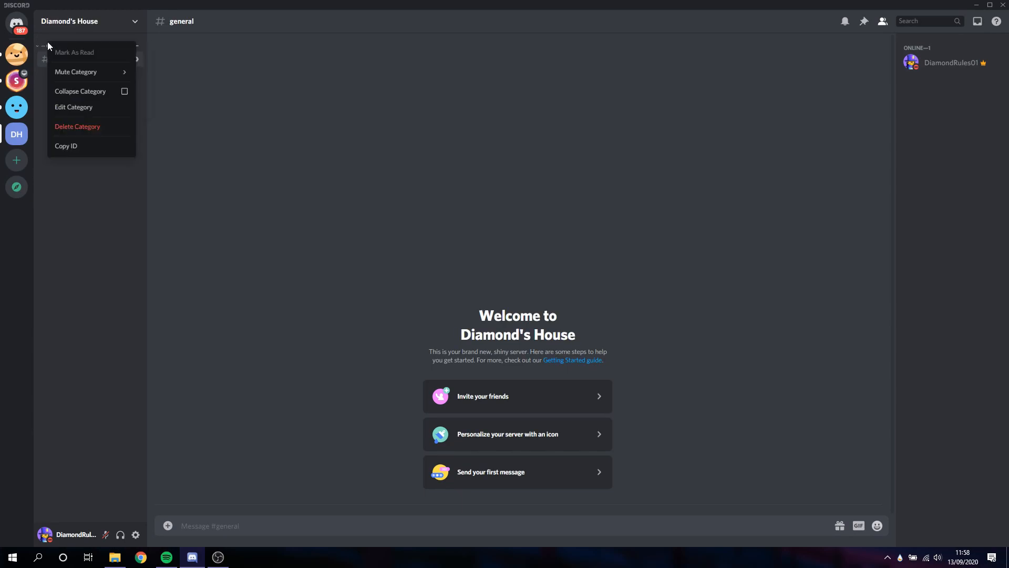
{"action": "left_click", "coordinate": [79, 106]}
{"action": "left_click_drag", "start_coordinate": [398, 78], "coordinate": [374, 78]}
{"action": "key", "text": "BackSpace"}
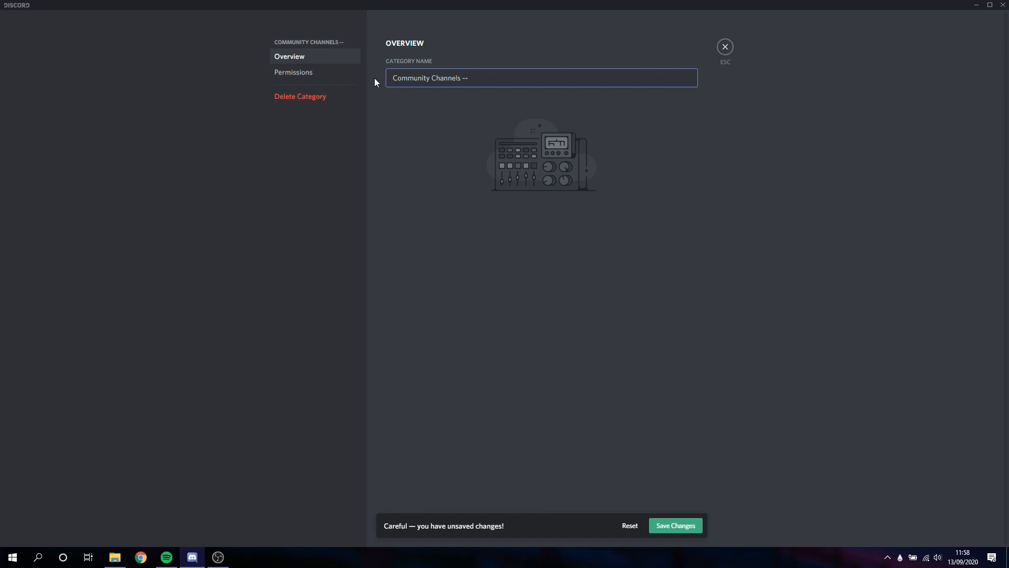
{"action": "key", "text": "super+period"}
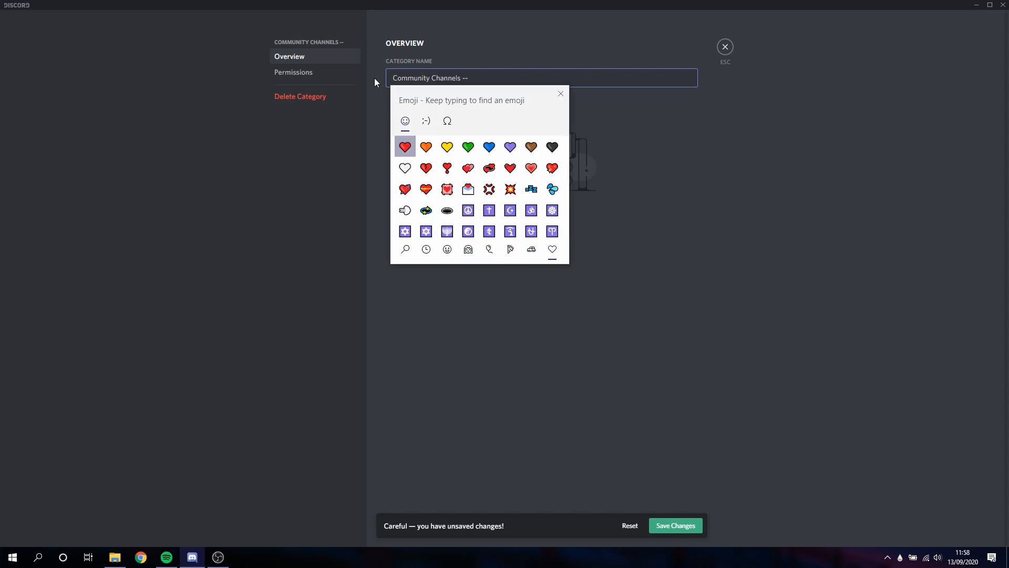
{"action": "left_click", "coordinate": [385, 341]}
{"action": "left_click", "coordinate": [391, 79]}
{"action": "key", "text": "super"}
{"action": "key", "text": "super"}
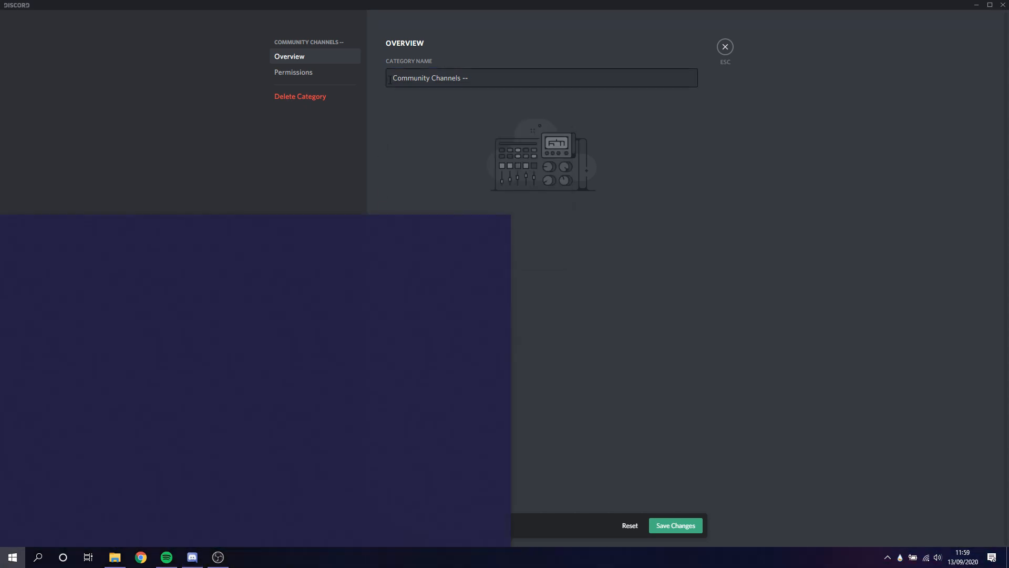
Insert a speech balloon emoji in front of the Community Channels category name
{"action": "key", "text": "super+period"}
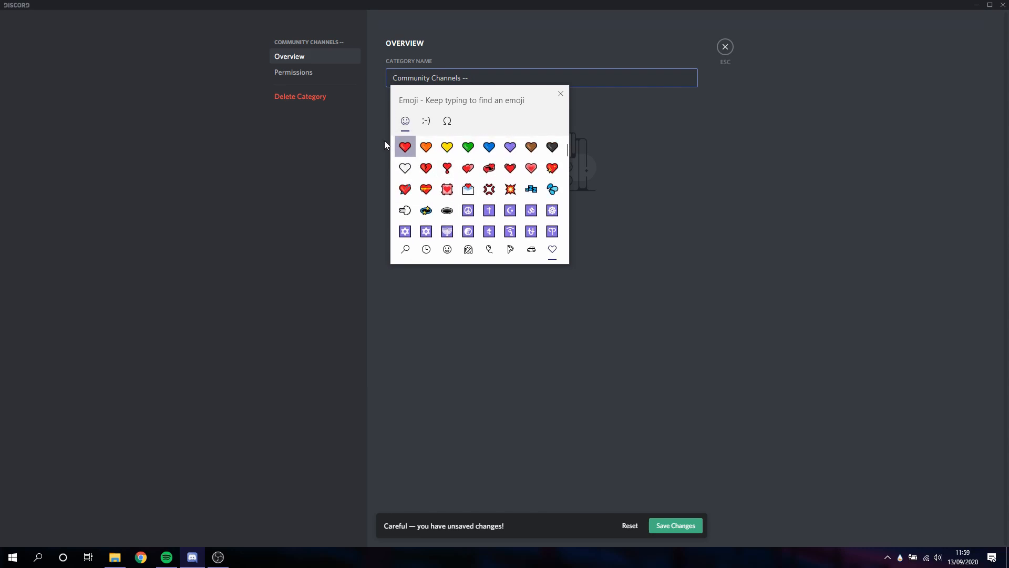
{"action": "type", "text": "cha"}
{"action": "key", "text": "BackSpace"}
{"action": "key", "text": "BackSpace"}
{"action": "key", "text": "BackSpace"}
{"action": "type", "text": "text"}
{"action": "key", "text": "BackSpace"}
{"action": "key", "text": "BackSpace"}
{"action": "key", "text": "BackSpace"}
{"action": "key", "text": "BackSpace"}
{"action": "type", "text": "speech"}
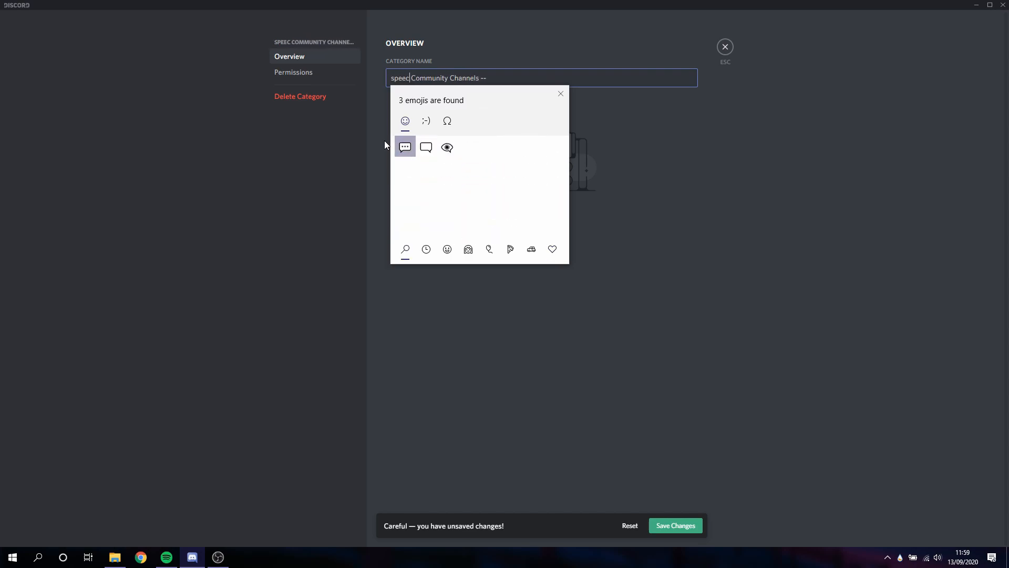
{"action": "left_click", "coordinate": [405, 147]}
{"action": "left_click", "coordinate": [409, 77]}
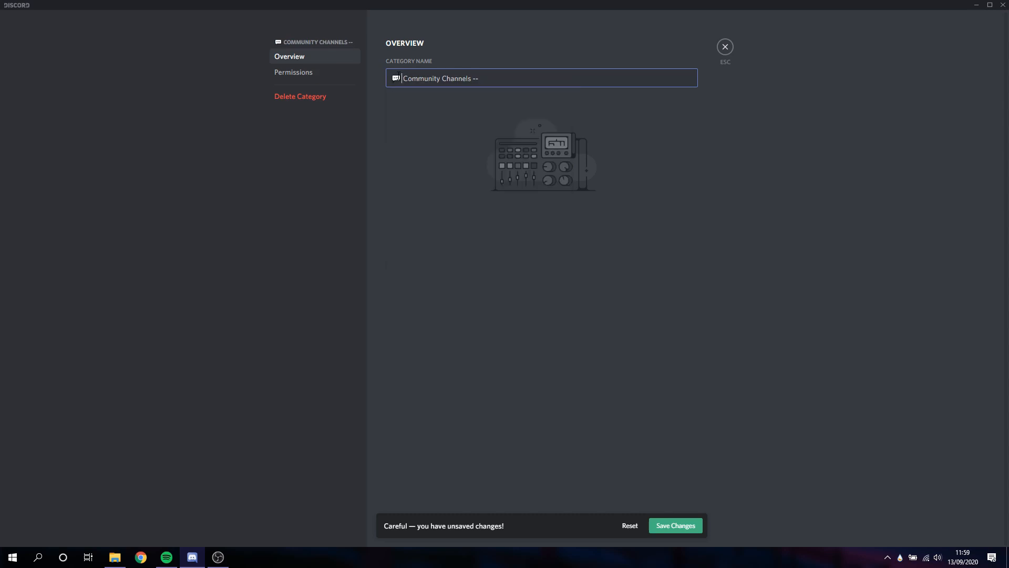
Remove the trailing dashes from the category name, put a "|" separator after the emoji, and save the change
{"action": "key", "text": "End"}
{"action": "key", "text": "BackSpace"}
{"action": "key", "text": "BackSpace"}
{"action": "key", "text": "BackSpace"}
{"action": "key", "text": "Home"}
{"action": "type", "text": "|"}
{"action": "left_click", "coordinate": [679, 522]}
{"action": "left_click", "coordinate": [727, 48]}
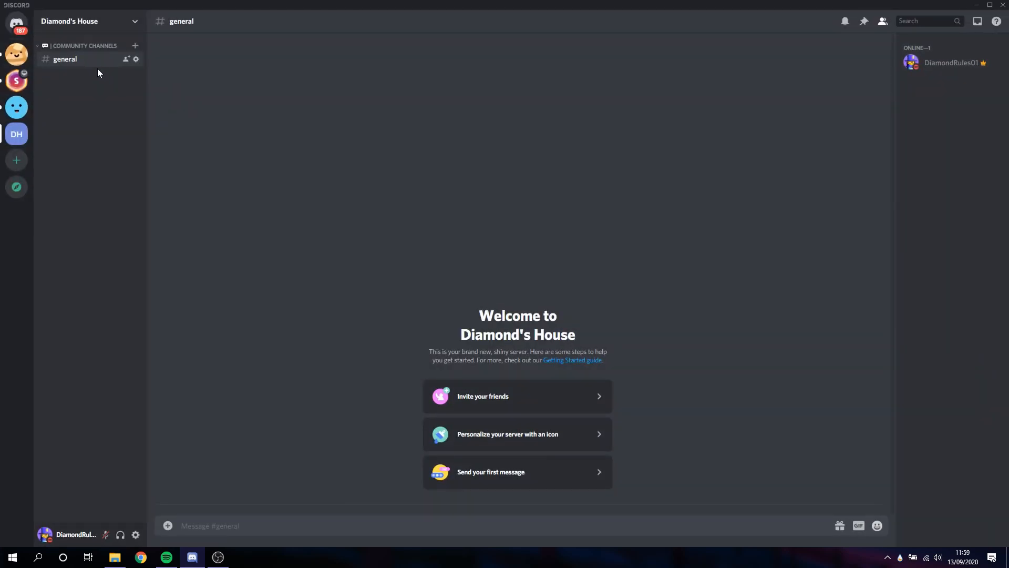
{"action": "right_click", "coordinate": [55, 61]}
{"action": "left_click", "coordinate": [219, 61]}
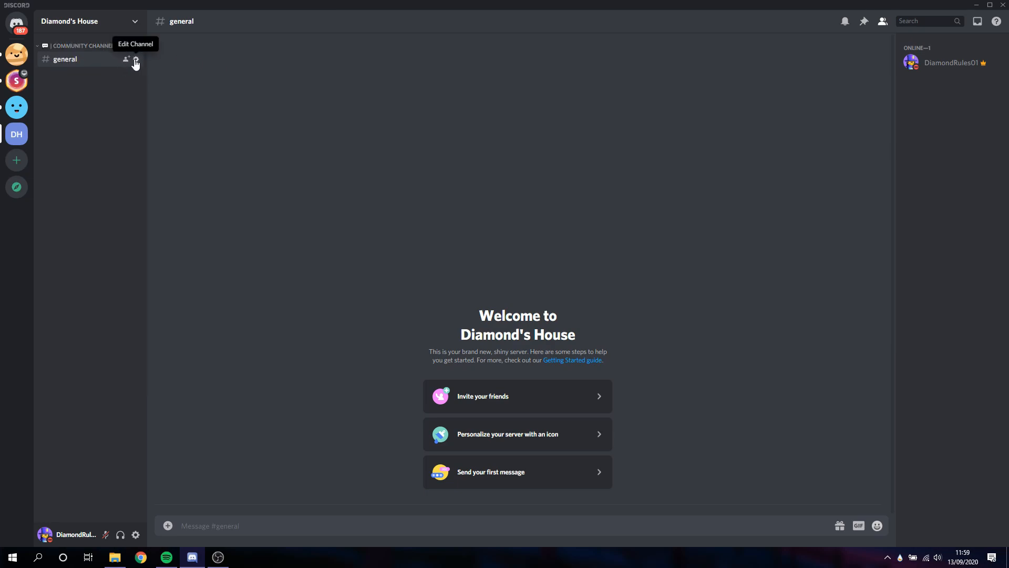
{"action": "left_click", "coordinate": [136, 61]}
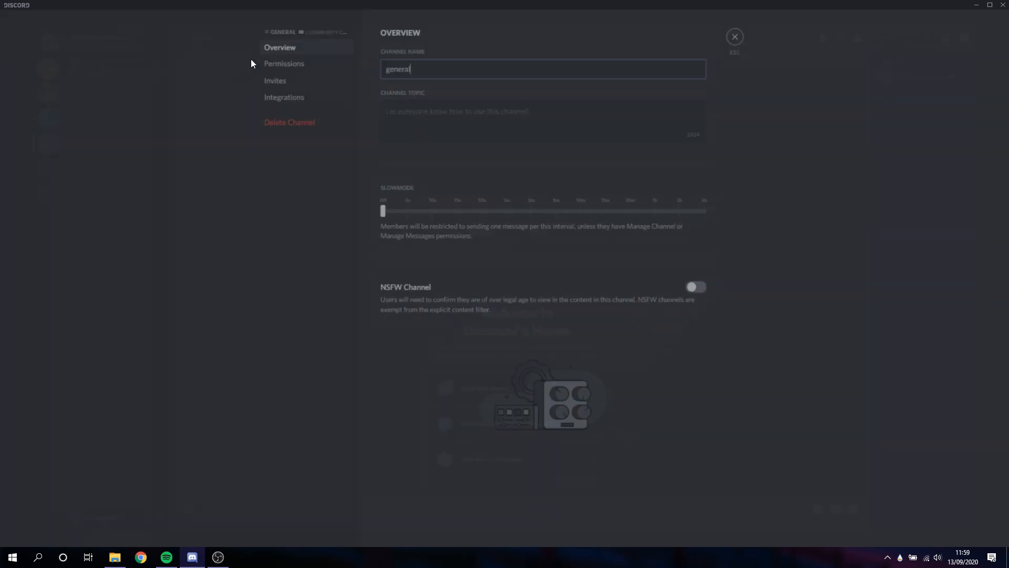
{"action": "left_click", "coordinate": [732, 47]}
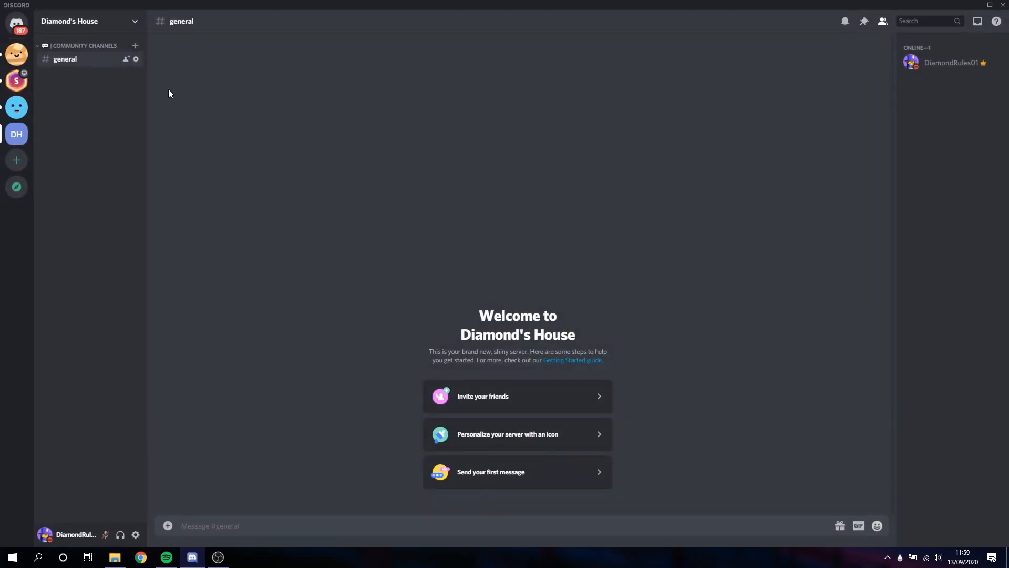
Compare the channel naming styles in Diamond's Restaurant, Sound's World and MEE6 Support, and return to Diamond's House
{"action": "left_click", "coordinate": [16, 54]}
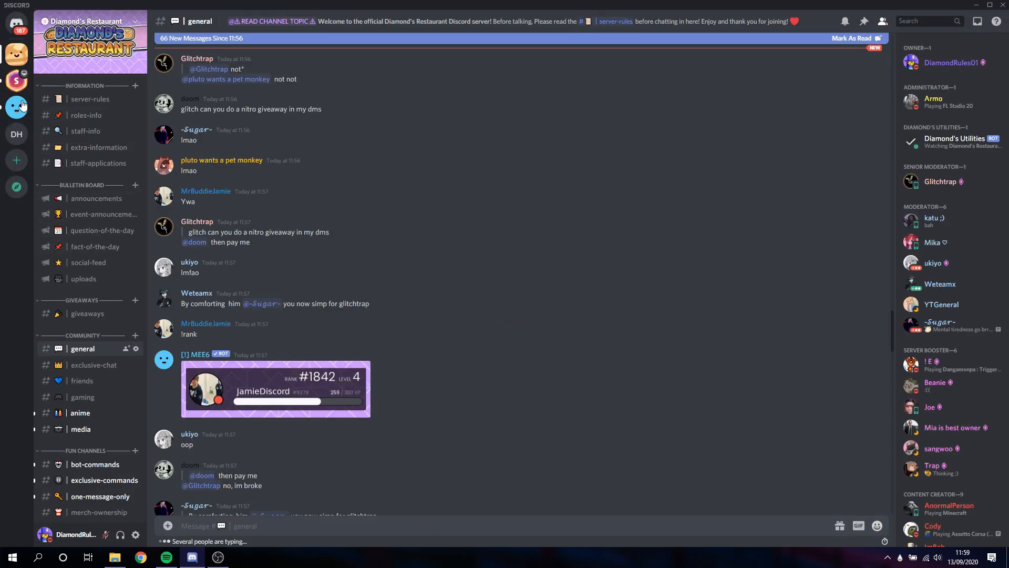
{"action": "left_click", "coordinate": [17, 80]}
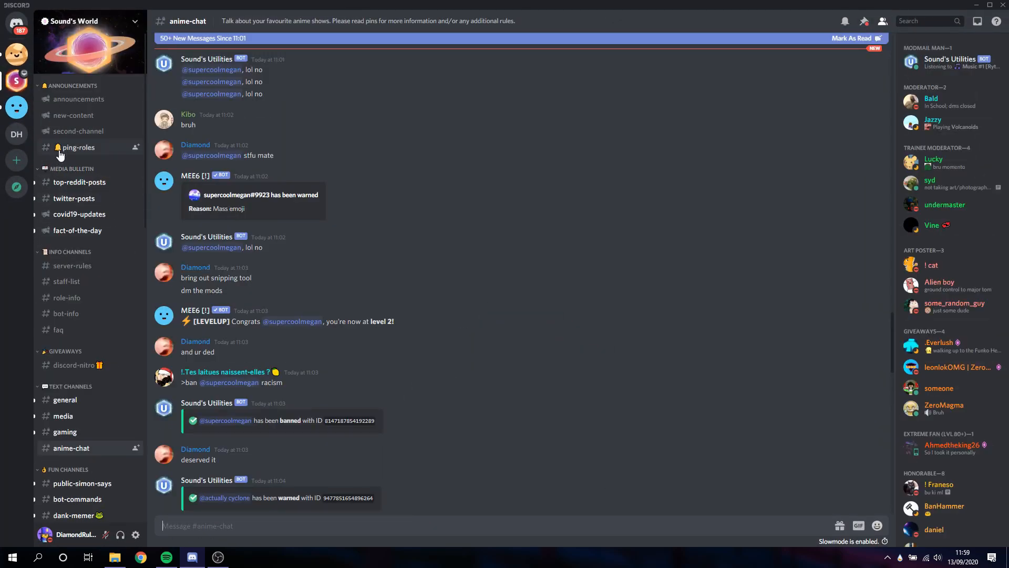
{"action": "left_click", "coordinate": [25, 110]}
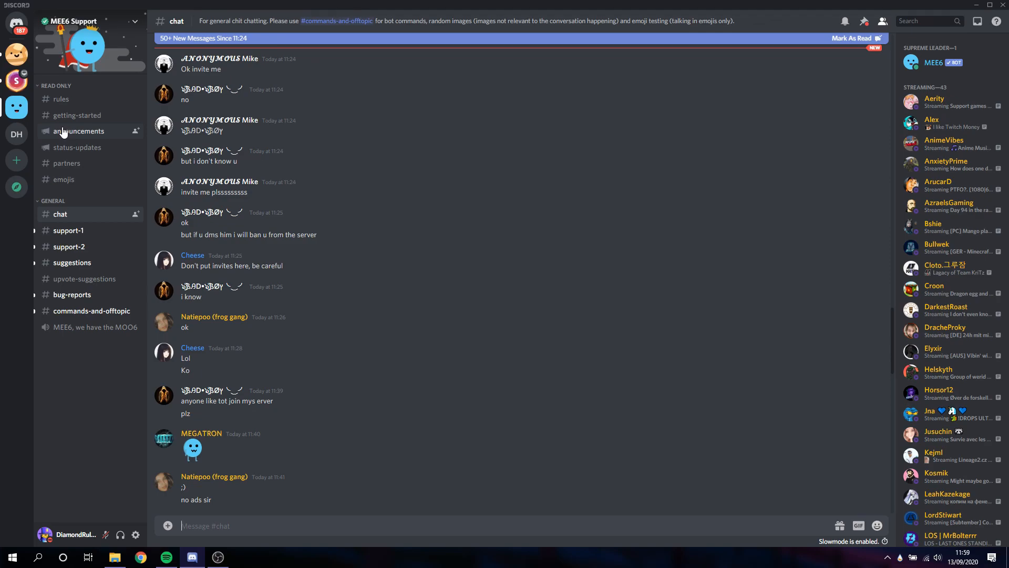
{"action": "left_click", "coordinate": [25, 136]}
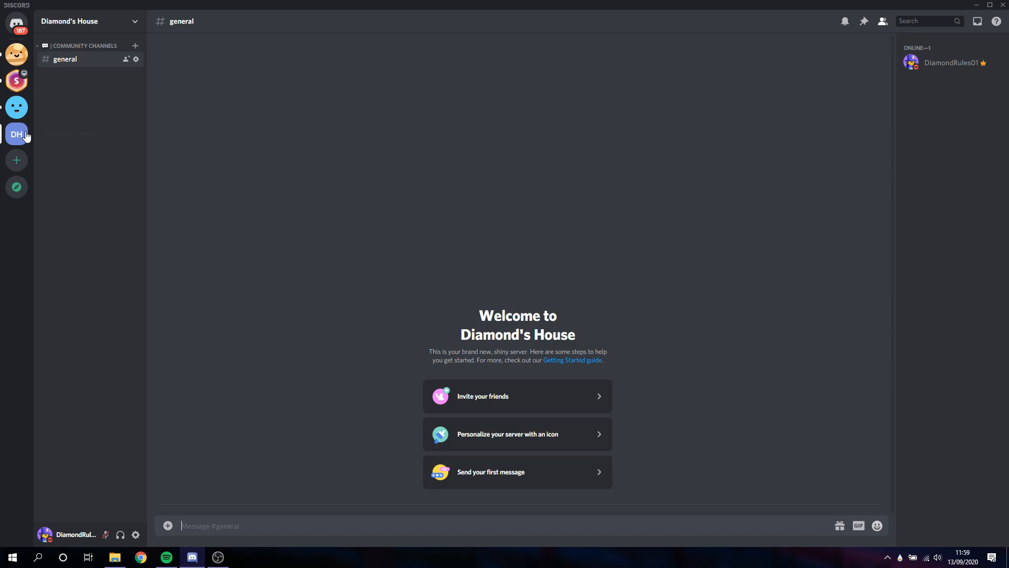
Rename the general channel to "👋-general" with a waving hand emoji and save the change
{"action": "left_click", "coordinate": [135, 60]}
{"action": "double_click", "coordinate": [392, 76]}
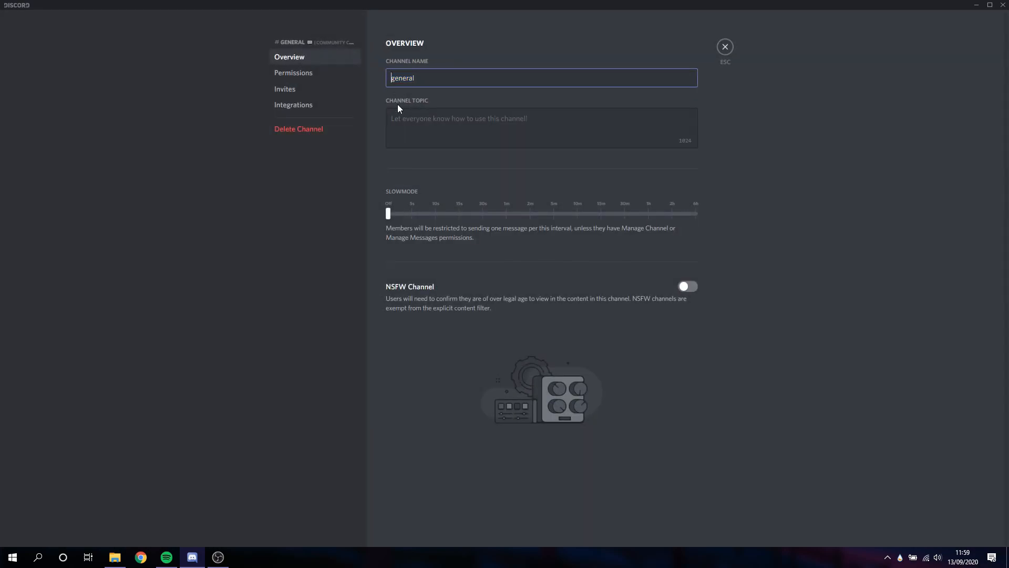
{"action": "key", "text": "super+period"}
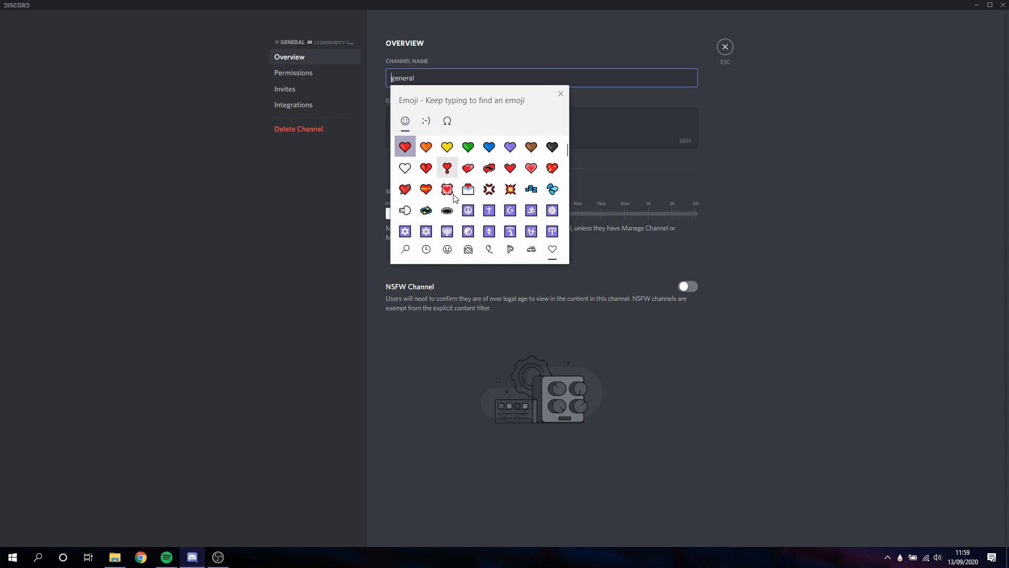
{"action": "left_click", "coordinate": [447, 249]}
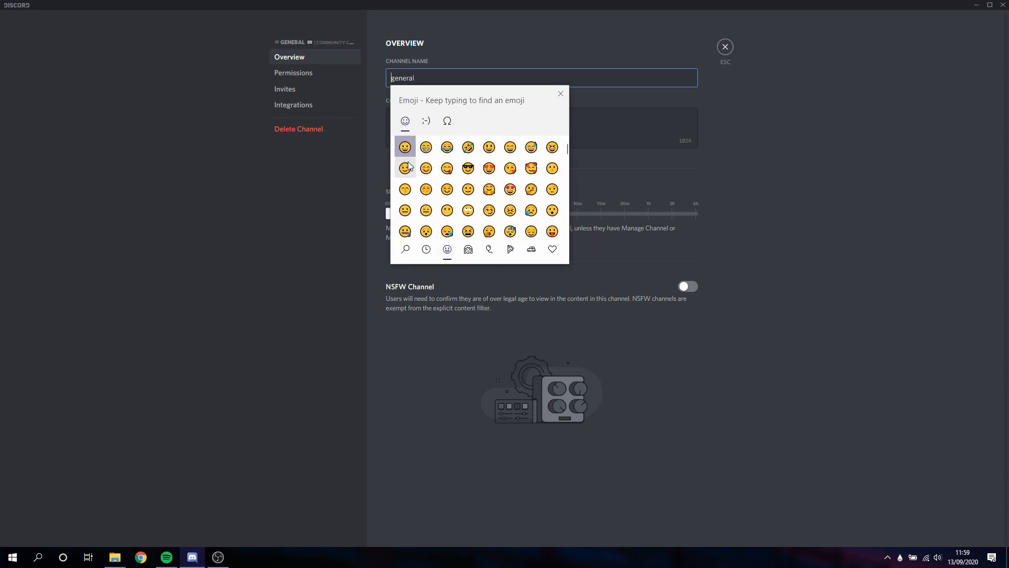
{"action": "left_click", "coordinate": [469, 249]}
{"action": "left_click", "coordinate": [489, 249]}
{"action": "left_click", "coordinate": [515, 249]}
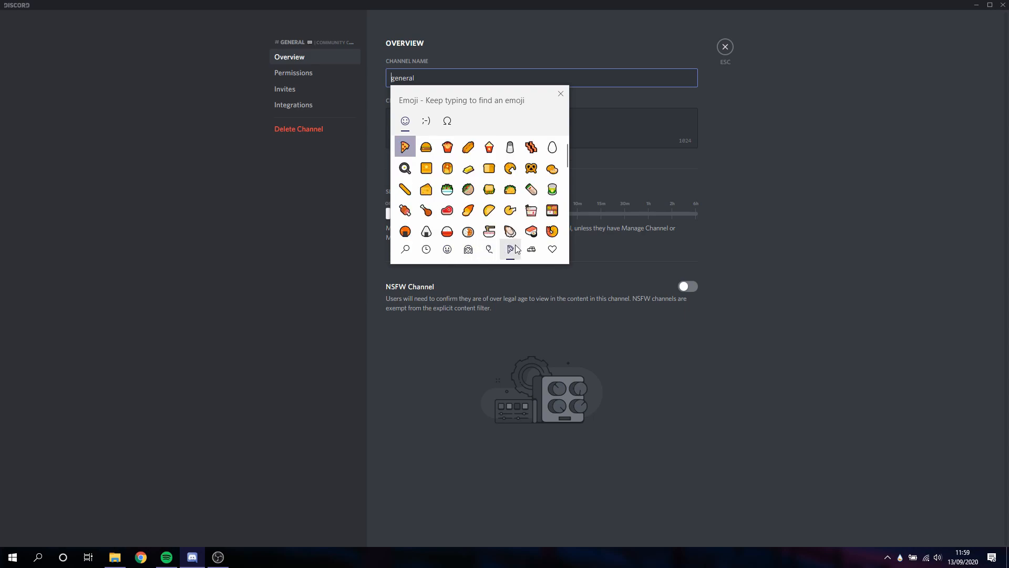
{"action": "type", "text": "wav"}
{"action": "left_click", "coordinate": [408, 172]}
{"action": "key", "text": "Escape"}
{"action": "type", "text": "-"}
{"action": "left_click", "coordinate": [401, 79]}
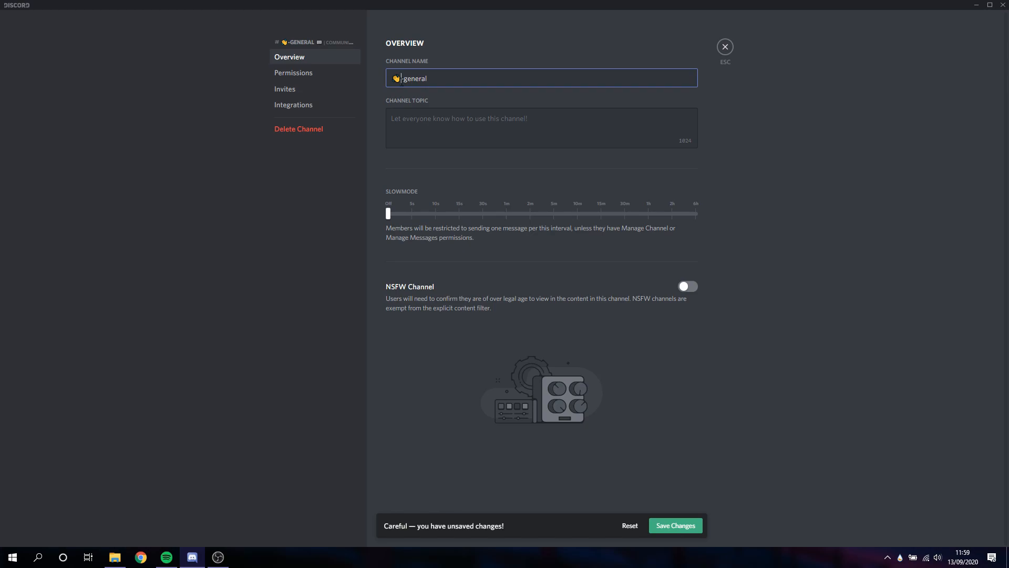
{"action": "left_click", "coordinate": [667, 527]}
{"action": "left_click", "coordinate": [725, 47]}
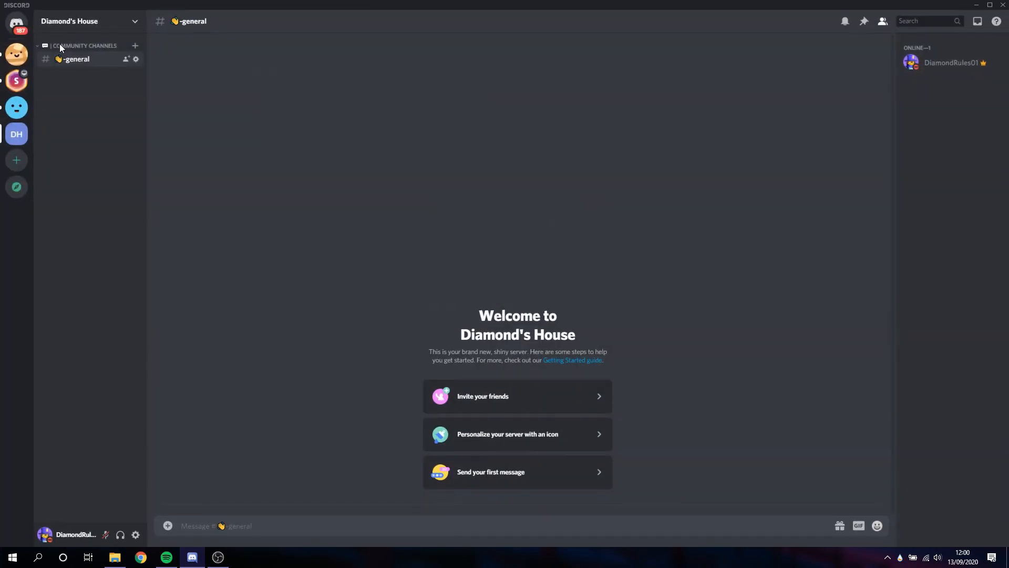
Look at how the channels are named in Diamond's Restaurant and return to Diamond's House
{"action": "left_click", "coordinate": [16, 54]}
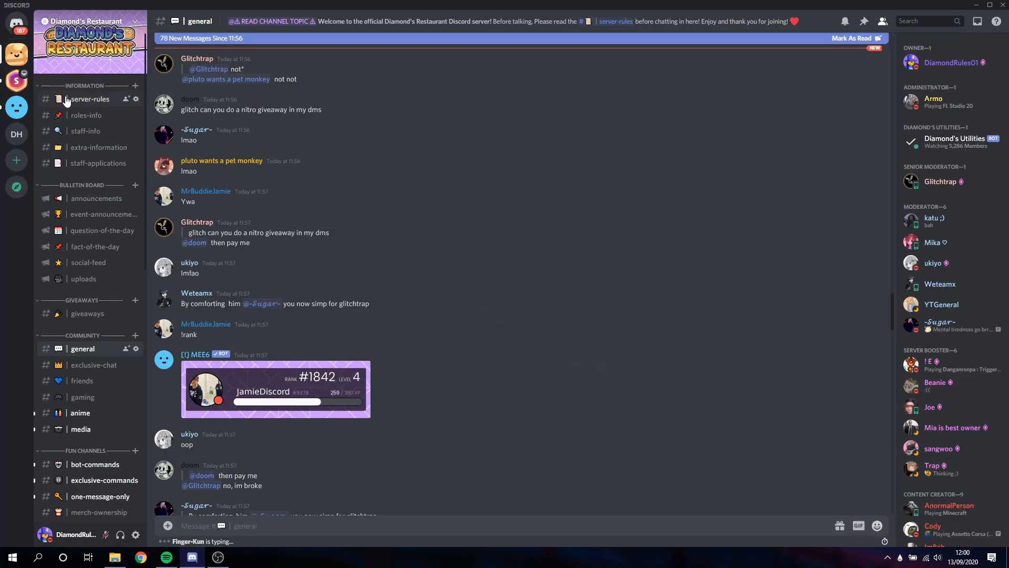
{"action": "left_click", "coordinate": [16, 106]}
{"action": "left_click", "coordinate": [17, 134]}
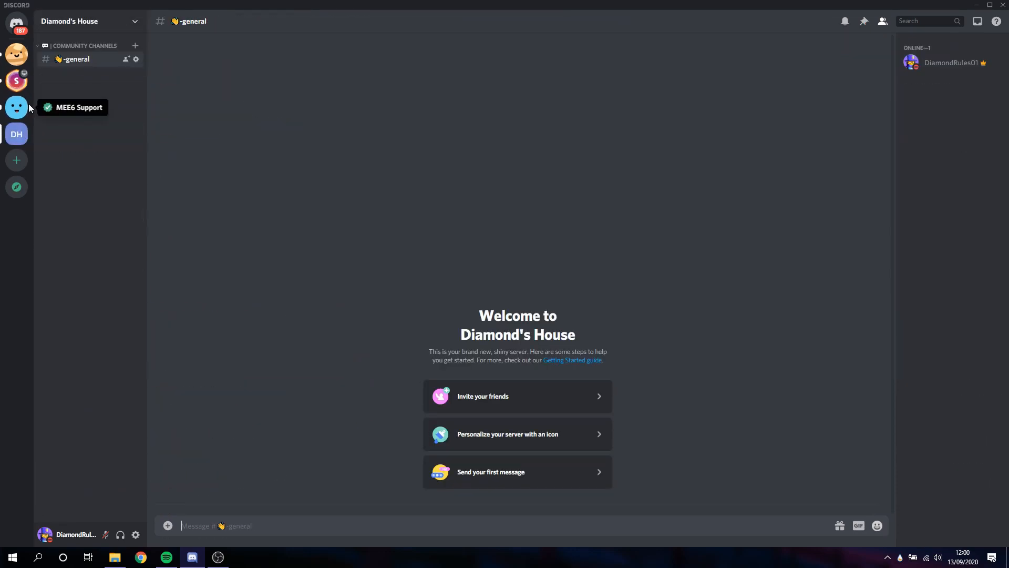
Replace the waving hand in the general channel's name with a speech balloon emoji, giving "💬-general", and save
{"action": "left_click", "coordinate": [135, 58]}
{"action": "key", "text": "BackSpace"}
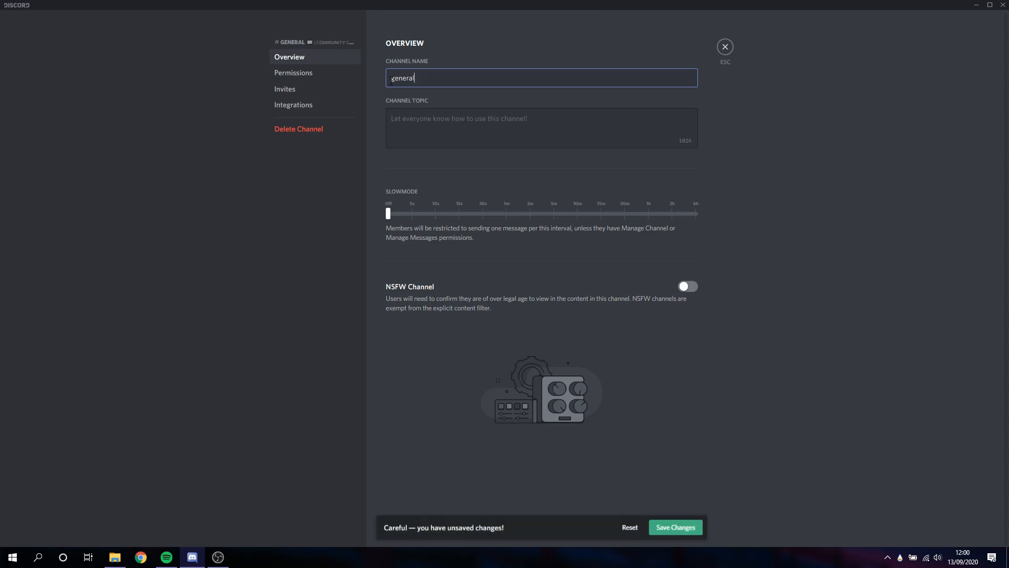
{"action": "key", "text": "super+."}
{"action": "type", "text": "speech"}
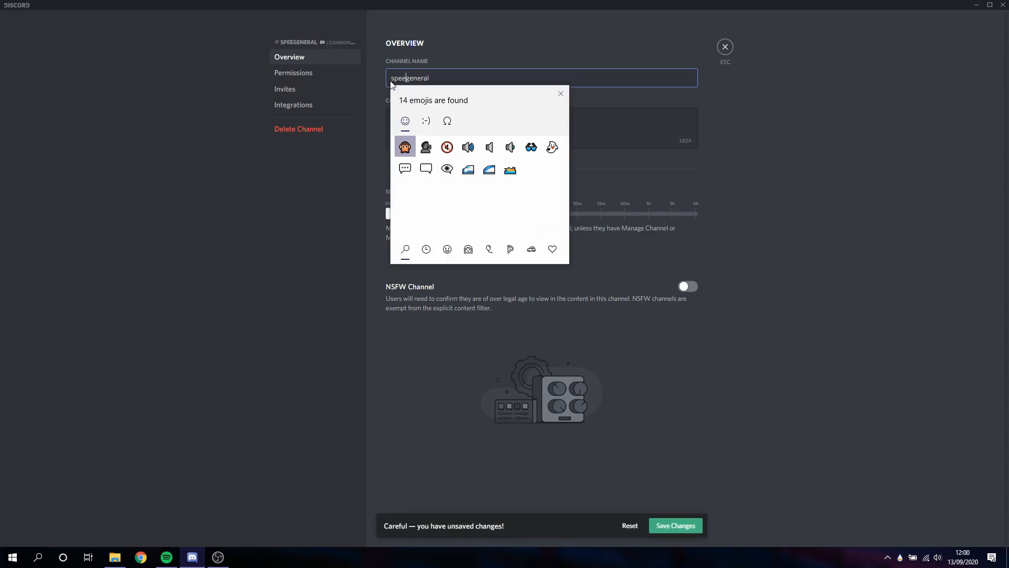
{"action": "left_click", "coordinate": [409, 149]}
{"action": "type", "text": "-"}
{"action": "left_click", "coordinate": [677, 517]}
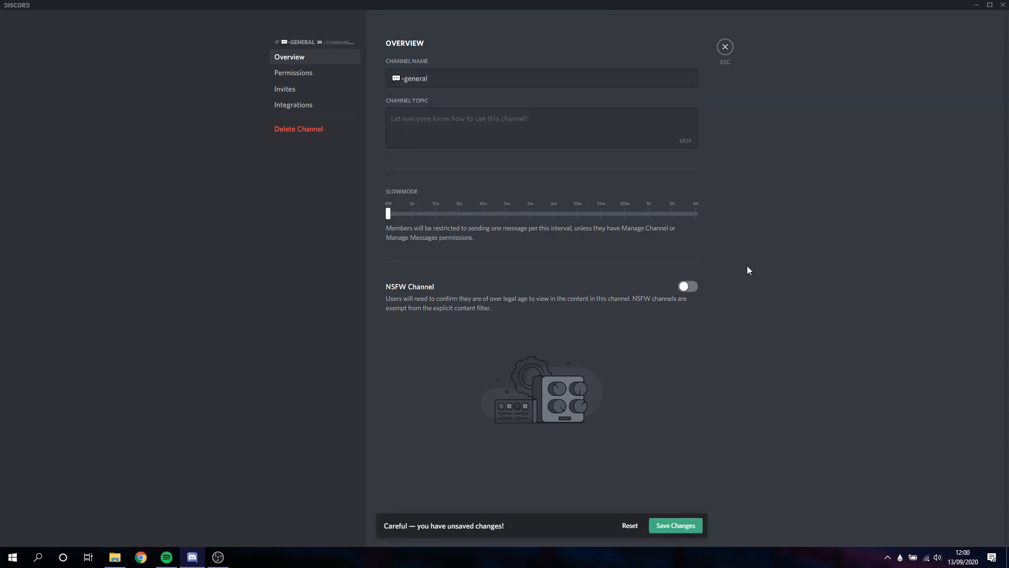
{"action": "left_click", "coordinate": [725, 47]}
Check the name format in the server-rules channel settings of Diamond's Restaurant and return to Diamond's House
{"action": "left_click", "coordinate": [16, 54]}
{"action": "left_click", "coordinate": [137, 100]}
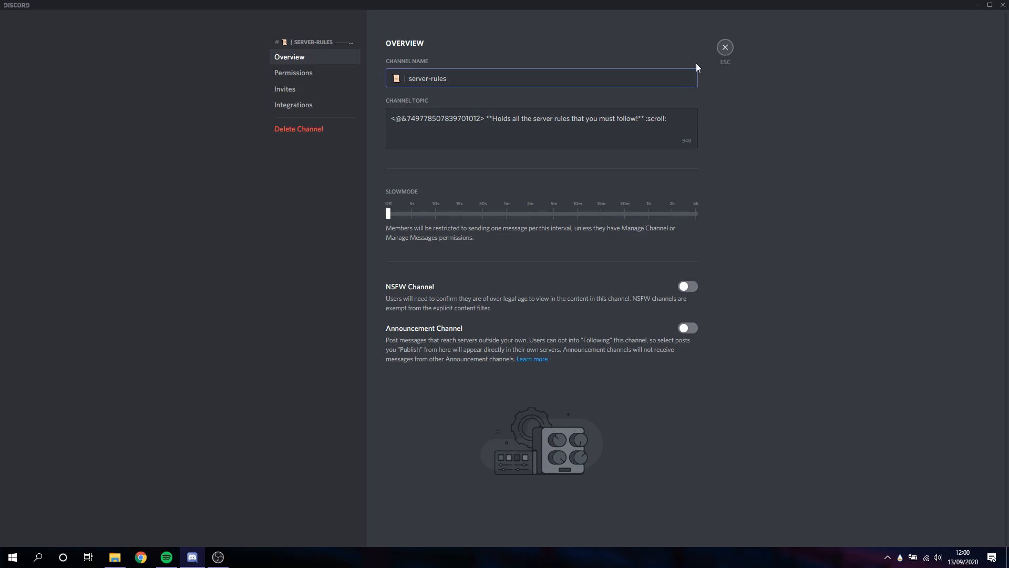
{"action": "left_click", "coordinate": [725, 47]}
{"action": "left_click", "coordinate": [17, 135]}
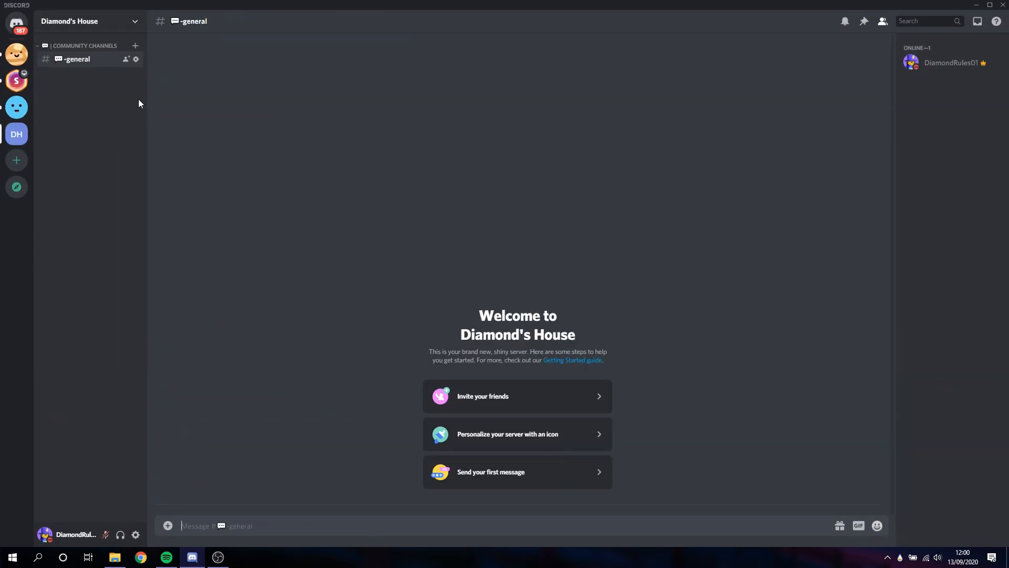
Replace the dash in the general channel's name with a "｜" separator and save the change
{"action": "left_click", "coordinate": [136, 60]}
{"action": "left_click", "coordinate": [401, 78]}
{"action": "type", "text": "｜"}
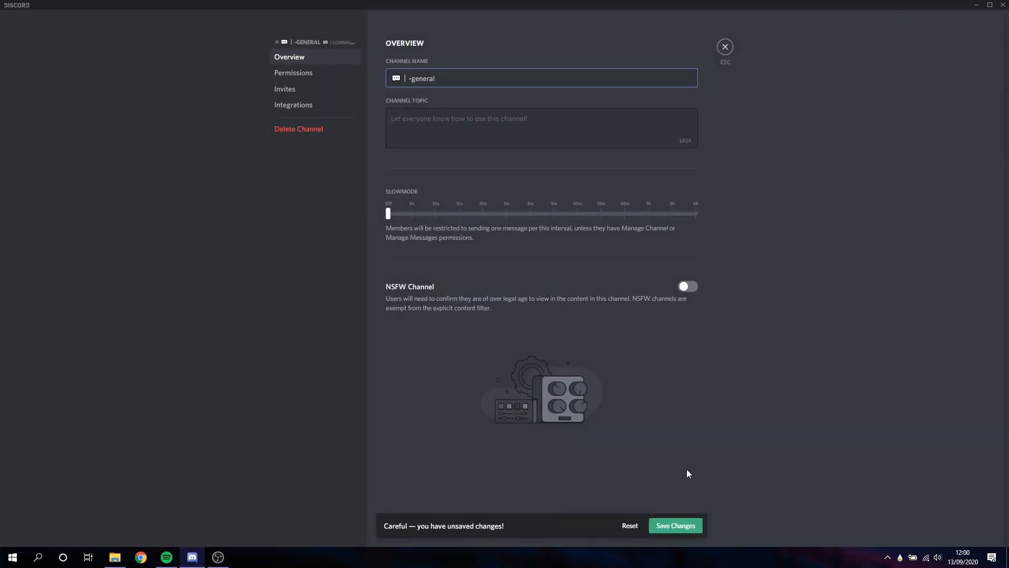
{"action": "key", "text": "BackSpace"}
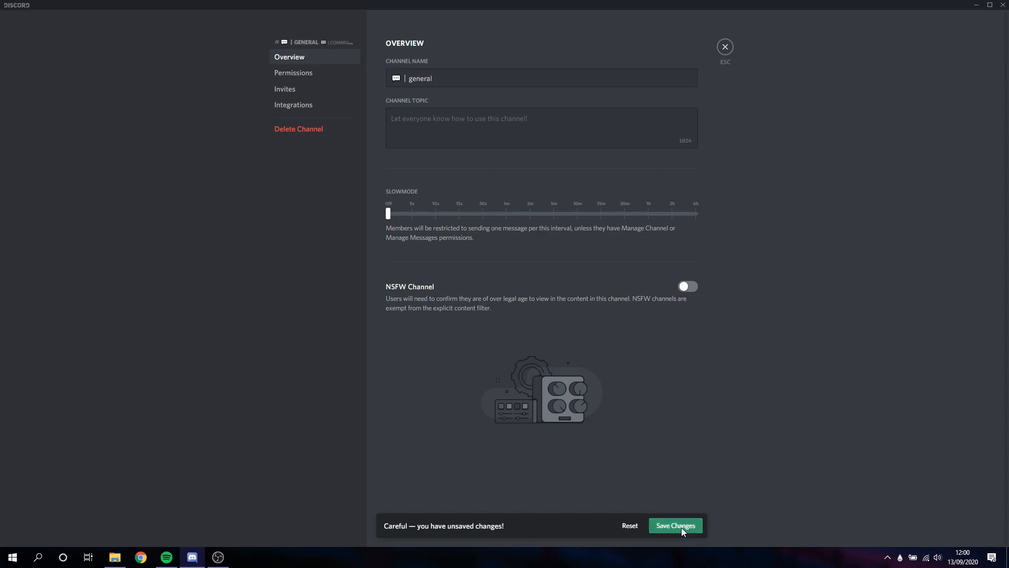
{"action": "left_click", "coordinate": [680, 527]}
{"action": "key", "text": "Escape"}
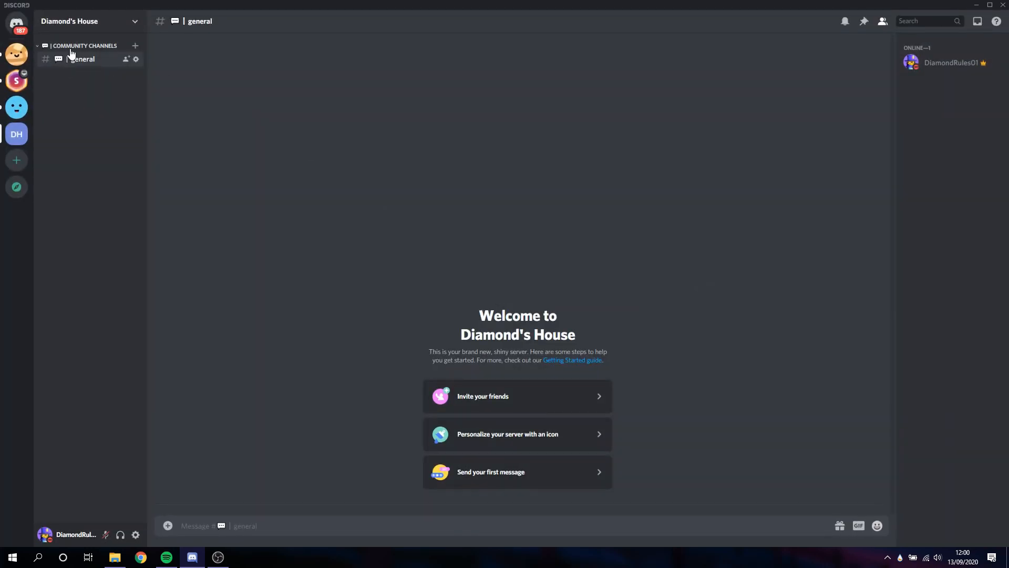
Set the general channel's topic to "A general channel for general conversation :D" and save the change
{"action": "left_click", "coordinate": [16, 54]}
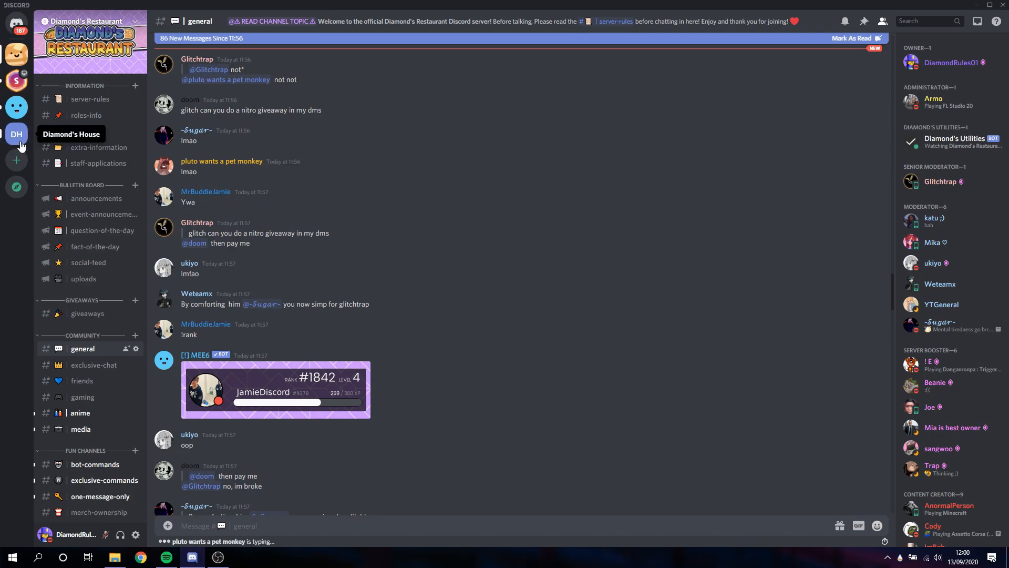
{"action": "left_click", "coordinate": [17, 135]}
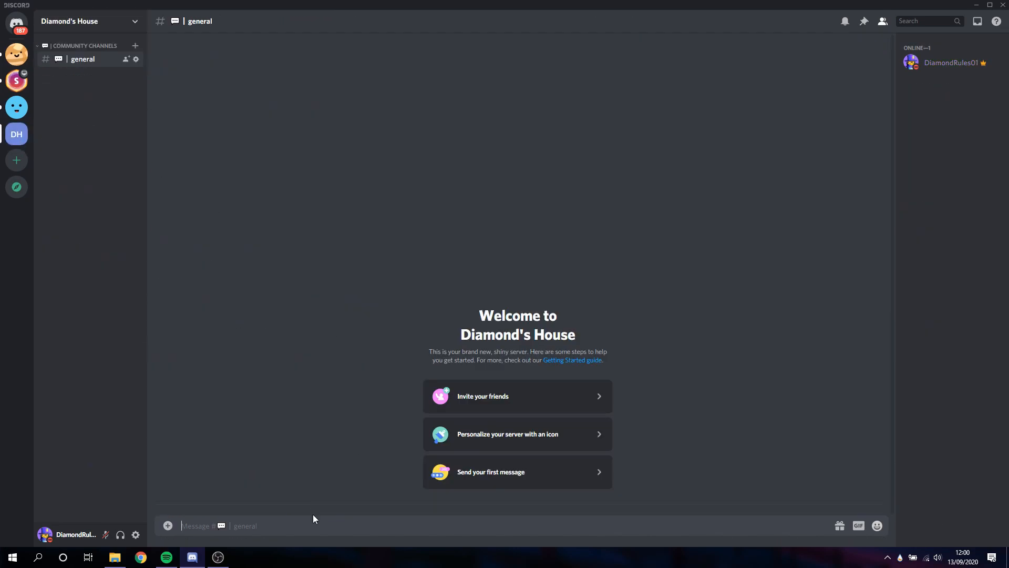
{"action": "left_click", "coordinate": [135, 59]}
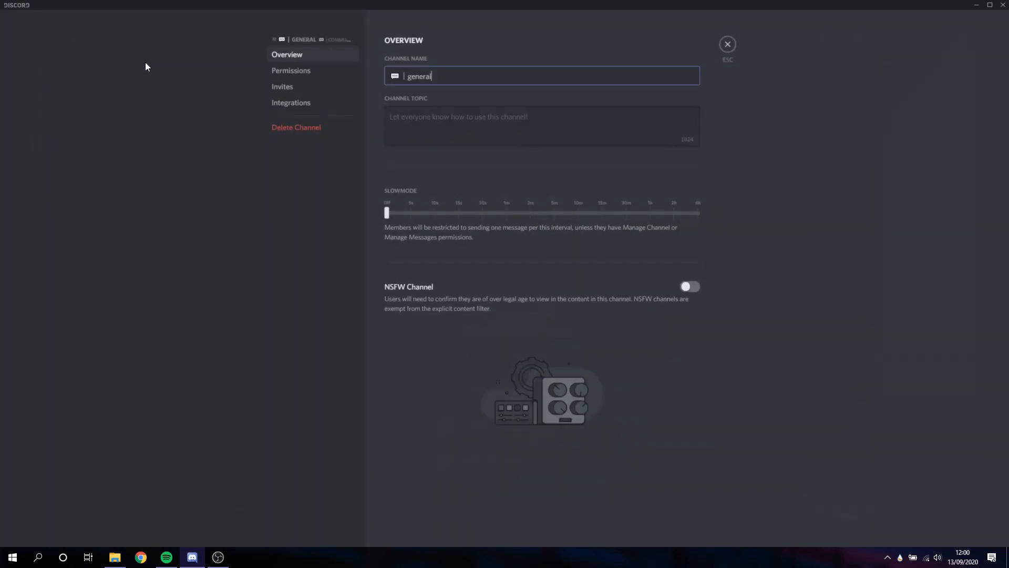
{"action": "left_click", "coordinate": [421, 113]}
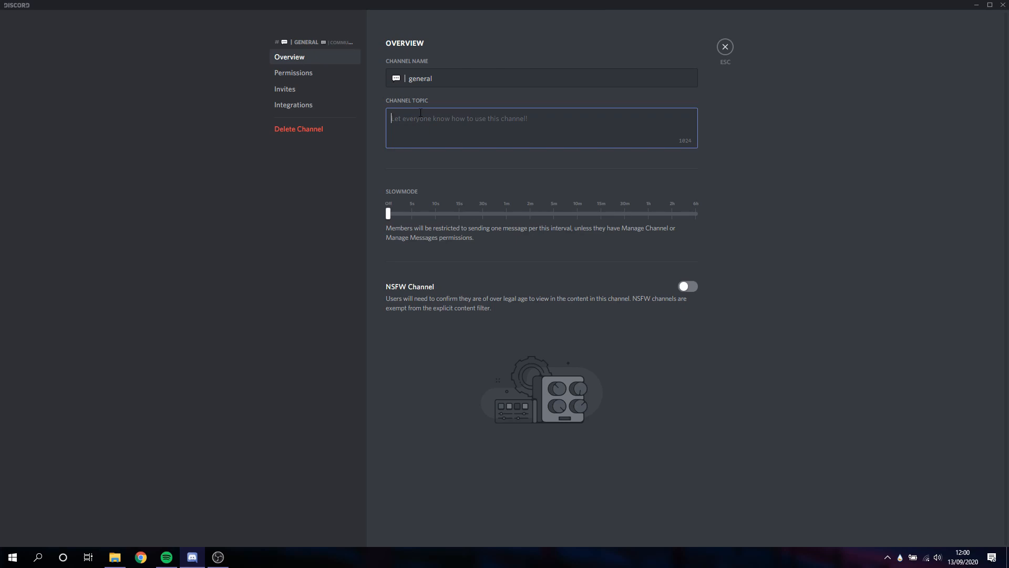
{"action": "type", "text": "A genre"}
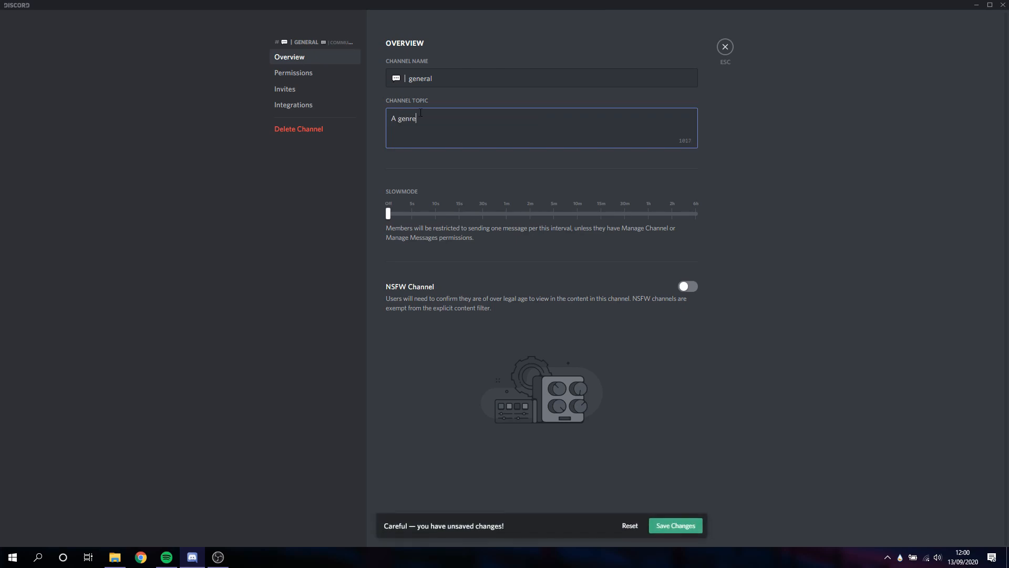
{"action": "type", "text": "eral channel for general conversation :D"}
{"action": "left_click", "coordinate": [676, 525]}
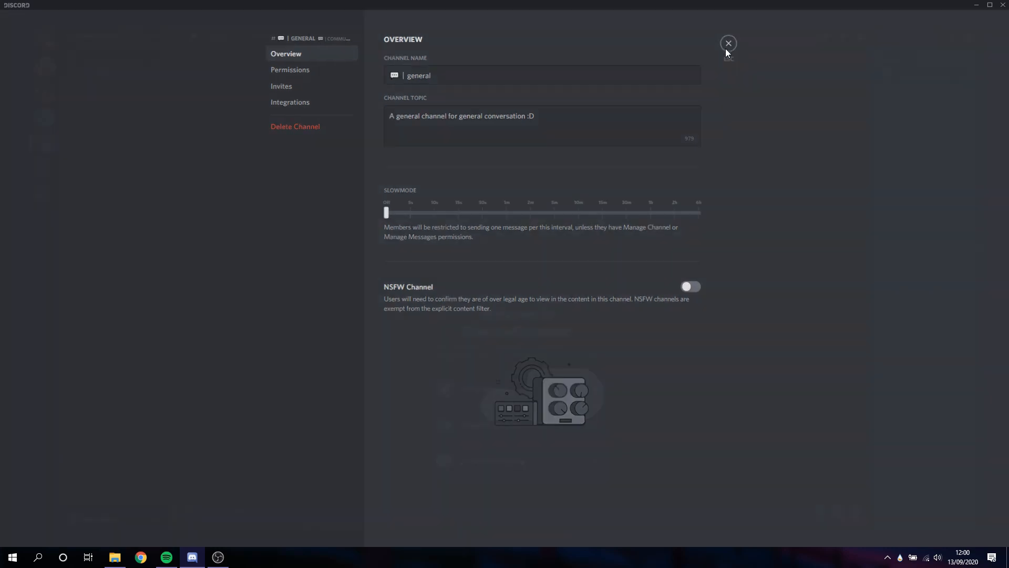
{"action": "left_click", "coordinate": [725, 48]}
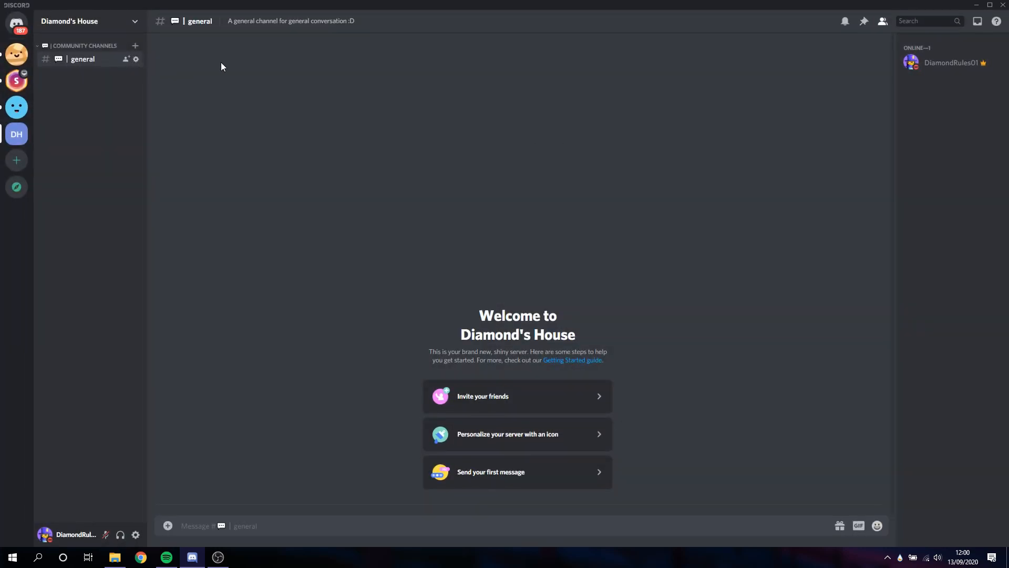
{"action": "left_click", "coordinate": [136, 59]}
{"action": "left_click_drag", "start_coordinate": [634, 158], "coordinate": [721, 53]}
{"action": "left_click_drag", "start_coordinate": [641, 131], "coordinate": [714, 70]}
{"action": "key", "text": "ctrl+c"}
{"action": "left_click", "coordinate": [724, 48]}
{"action": "key", "text": "ctrl+v"}
{"action": "key", "text": "ctrl+z"}
Send the messages "Hello" and "Hi" in the general channel
{"action": "type", "text": "Hello"}
{"action": "key", "text": "Return"}
{"action": "type", "text": "Hi"}
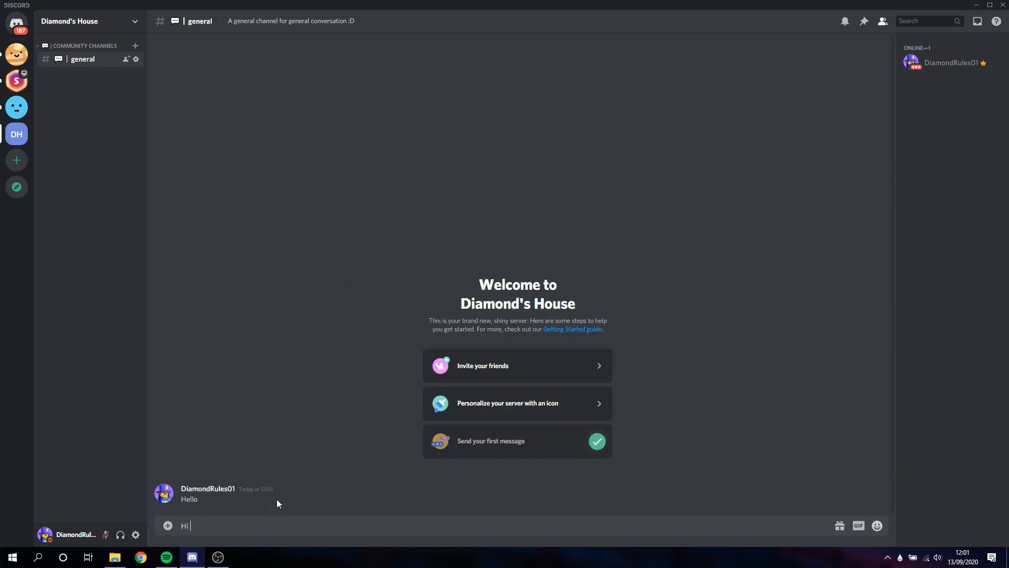
{"action": "key", "text": "Return"}
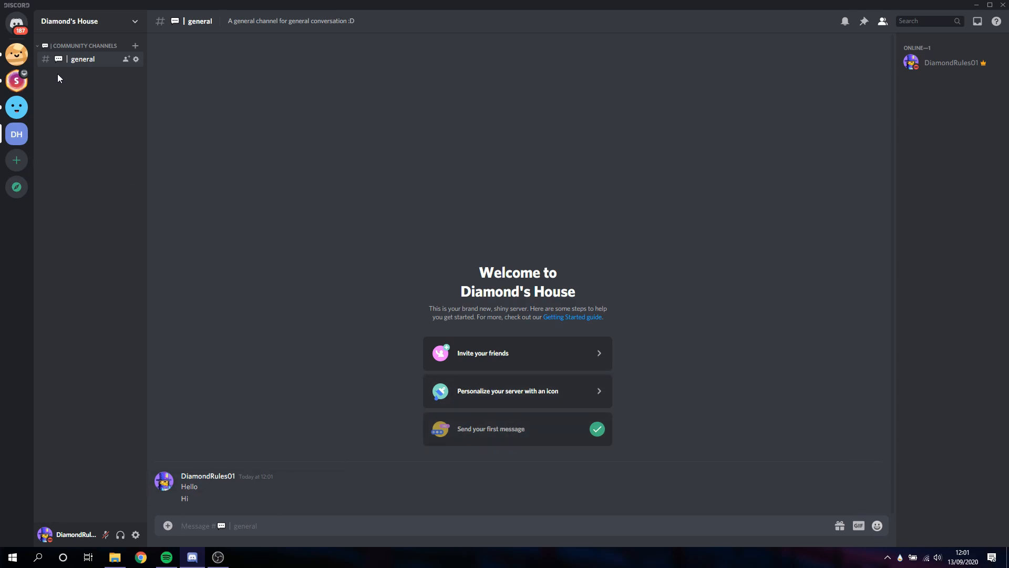
Look at the server icon upload in the Diamond's House server settings and leave without choosing an image
{"action": "left_click", "coordinate": [83, 21]}
{"action": "left_click", "coordinate": [79, 82]}
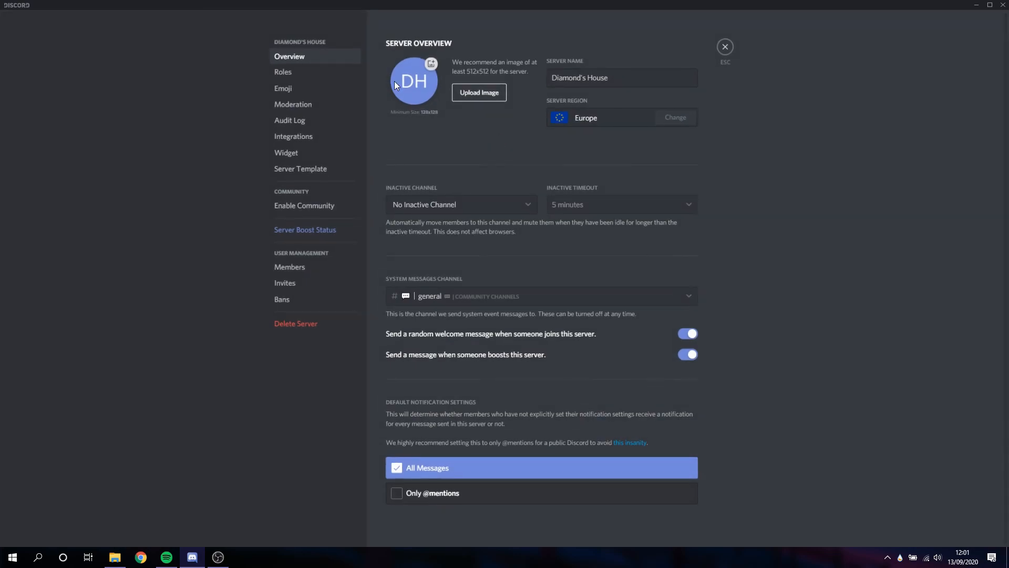
{"action": "left_click", "coordinate": [401, 90]}
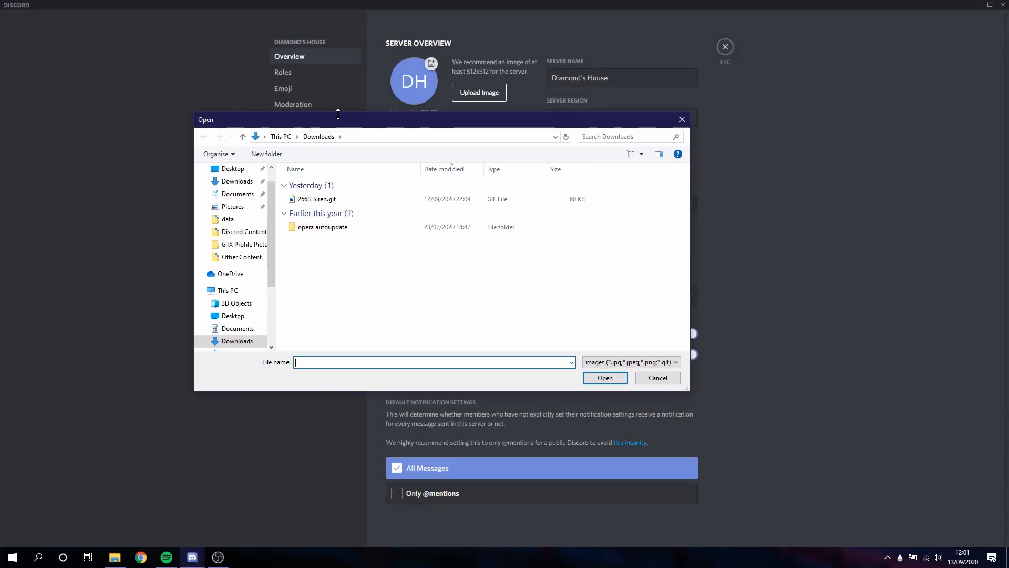
{"action": "left_click", "coordinate": [682, 119]}
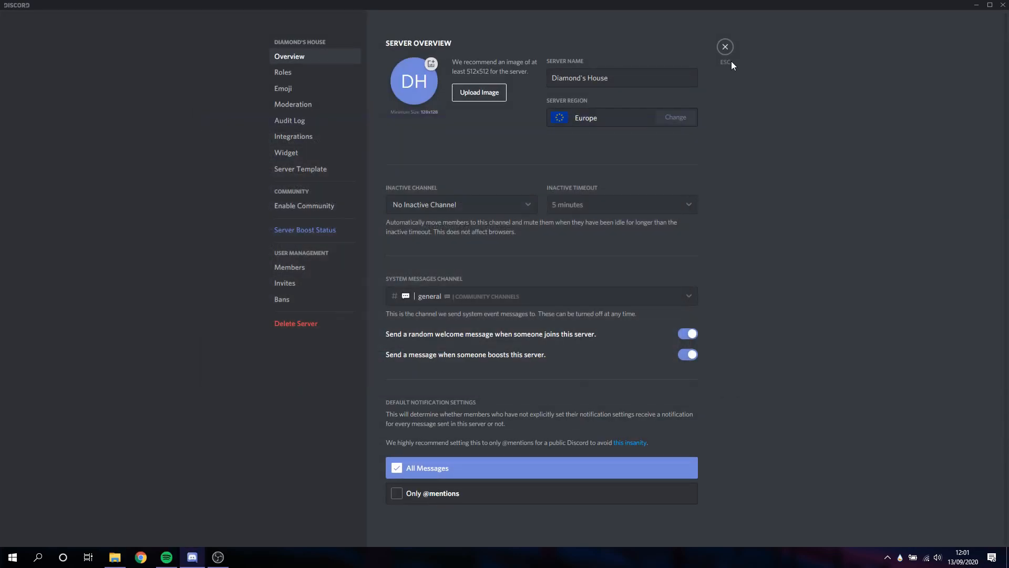
{"action": "left_click", "coordinate": [725, 46]}
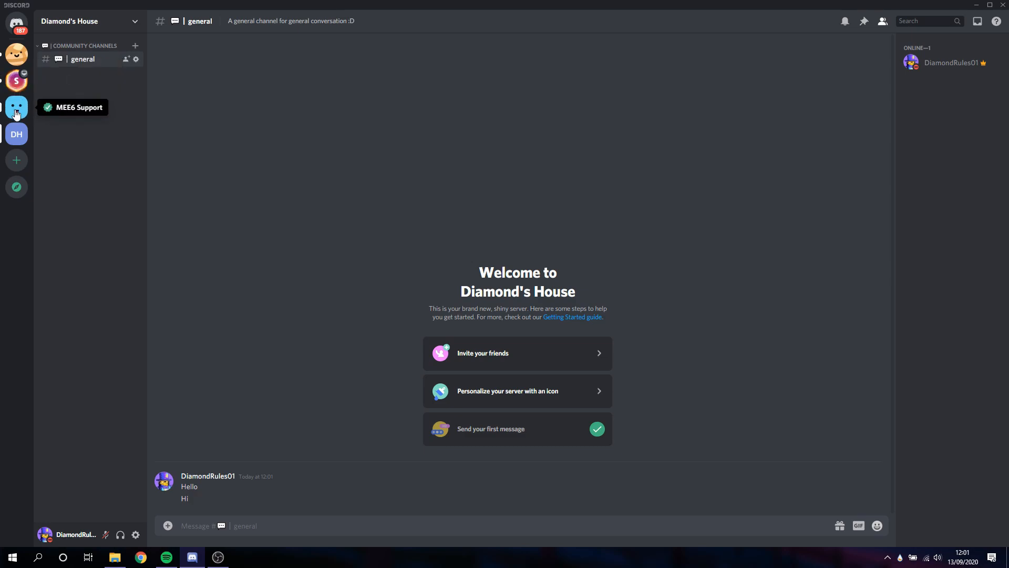
Look at the media channel in Diamond's Restaurant as a reference and return to Diamond's House
{"action": "right_click", "coordinate": [86, 69]}
{"action": "left_click", "coordinate": [56, 150]}
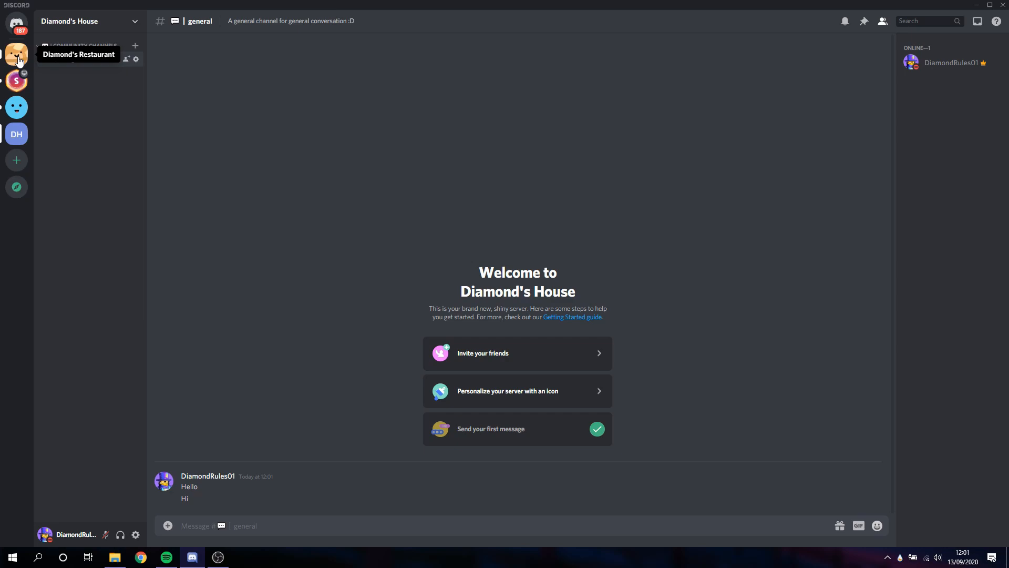
{"action": "left_click", "coordinate": [18, 58]}
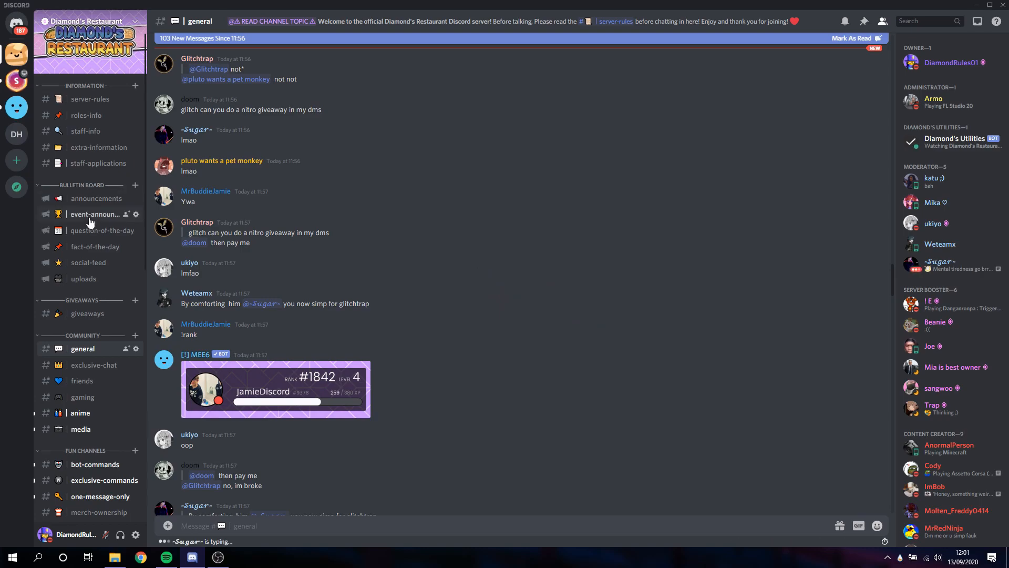
{"action": "scroll", "coordinate": [79, 252], "scroll_direction": "down", "scroll_amount": 4}
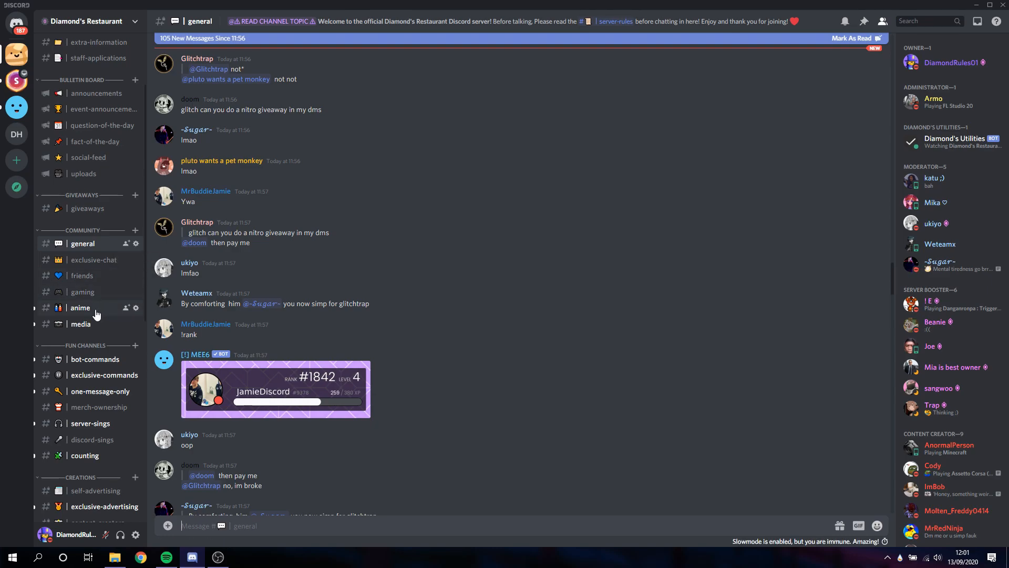
{"action": "left_click", "coordinate": [99, 328]}
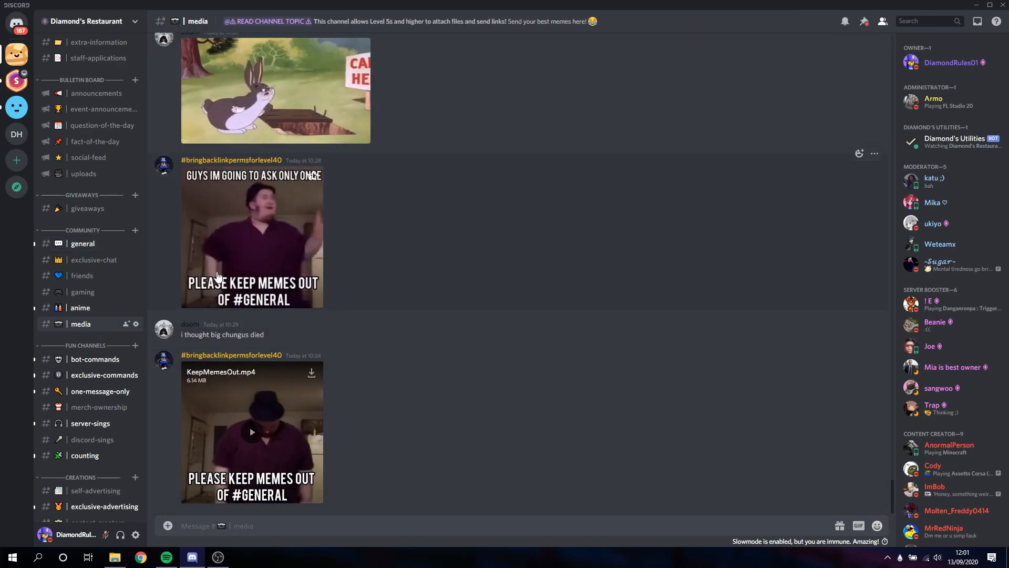
{"action": "left_click", "coordinate": [21, 128]}
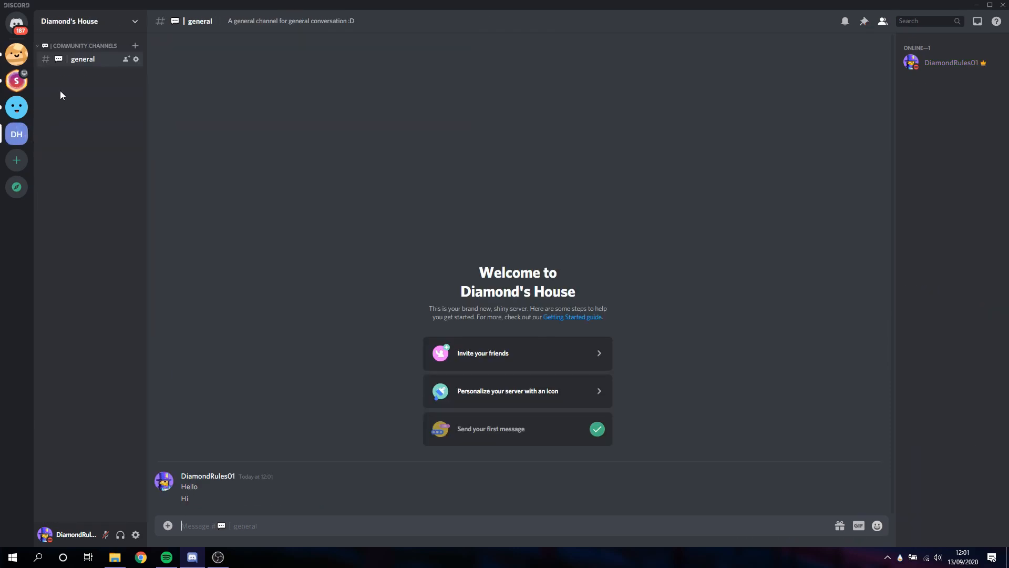
Clone the general channel as "🎮｜gaming" in Community Channels, using the video game controller emoji
{"action": "right_click", "coordinate": [82, 66]}
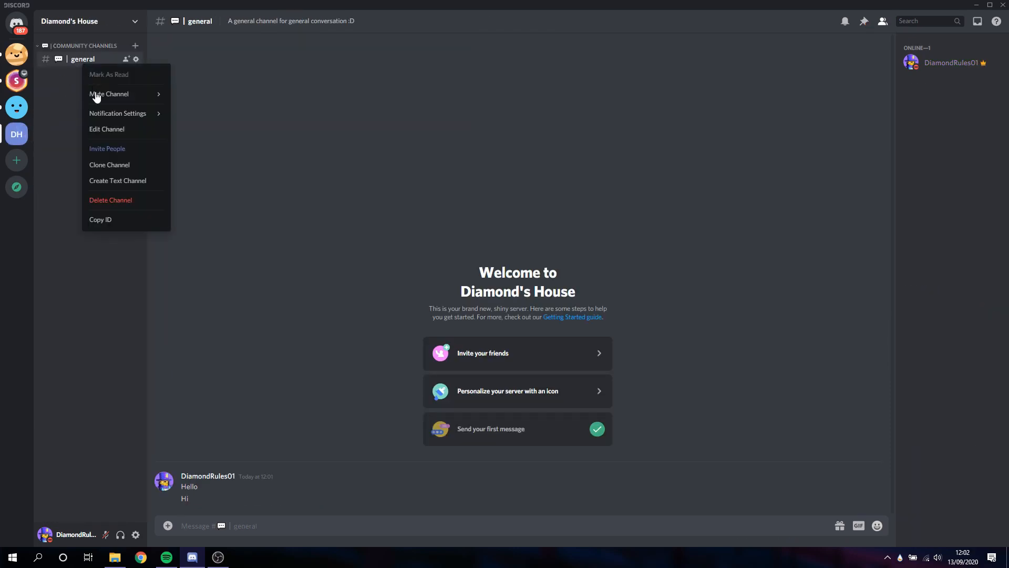
{"action": "left_click", "coordinate": [125, 167]}
{"action": "left_click", "coordinate": [418, 263]}
{"action": "double_click", "coordinate": [455, 267]}
{"action": "type", "text": "gamin"}
{"action": "key", "text": "super+period"}
{"action": "type", "text": "gma"}
{"action": "key", "text": "BackSpace"}
{"action": "key", "text": "BackSpace"}
{"action": "type", "text": "a"}
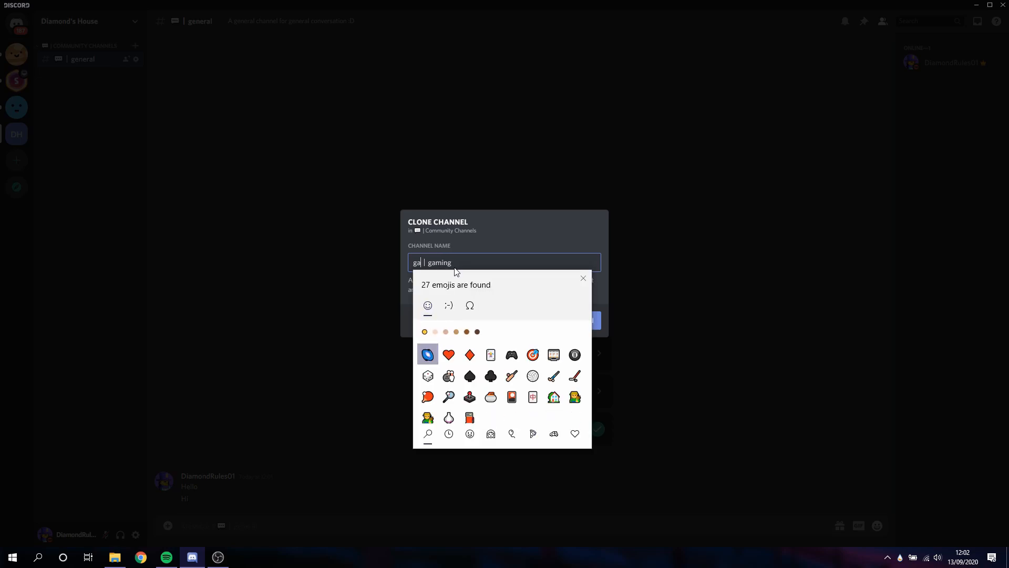
{"action": "left_click", "coordinate": [511, 354]}
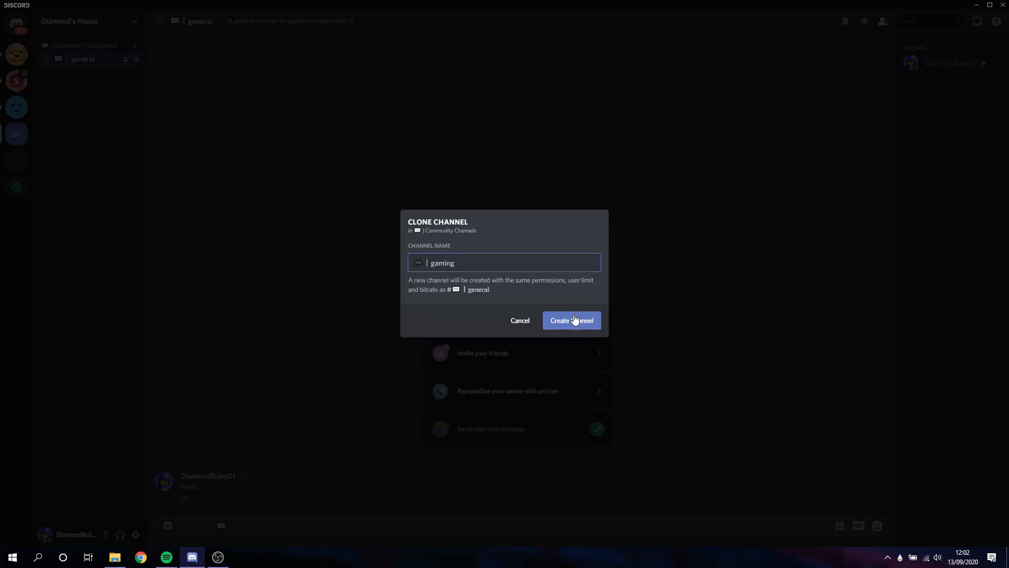
{"action": "left_click", "coordinate": [575, 320]}
Set the gaming channel's topic to "A channel for gaming :D" and save the change
{"action": "left_click", "coordinate": [85, 76]}
{"action": "left_click", "coordinate": [83, 60]}
{"action": "left_click", "coordinate": [85, 75]}
{"action": "left_click", "coordinate": [136, 75]}
{"action": "left_click", "coordinate": [441, 134]}
{"action": "type", "text": "A "}
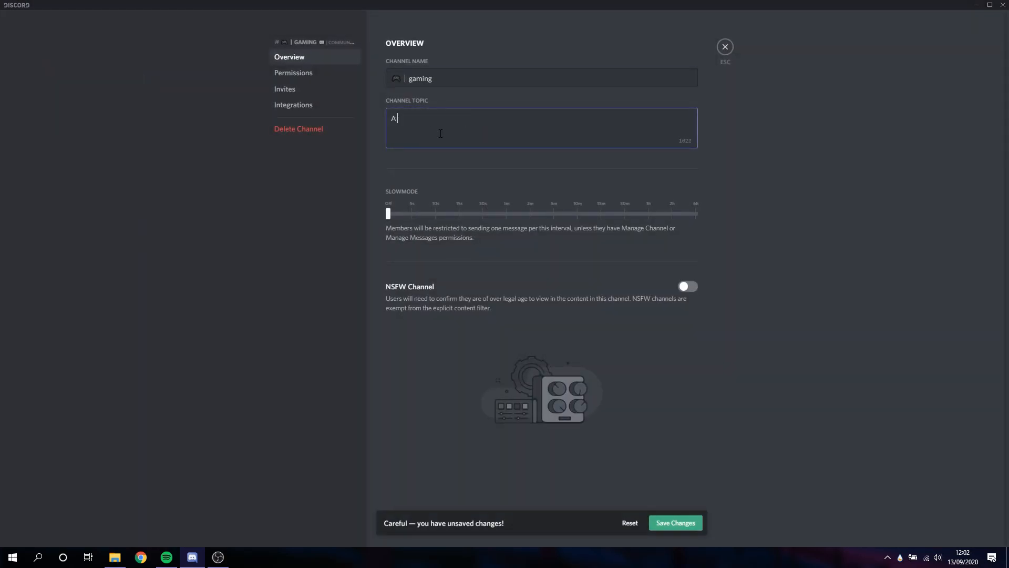
{"action": "type", "text": "channel for gaming :D"}
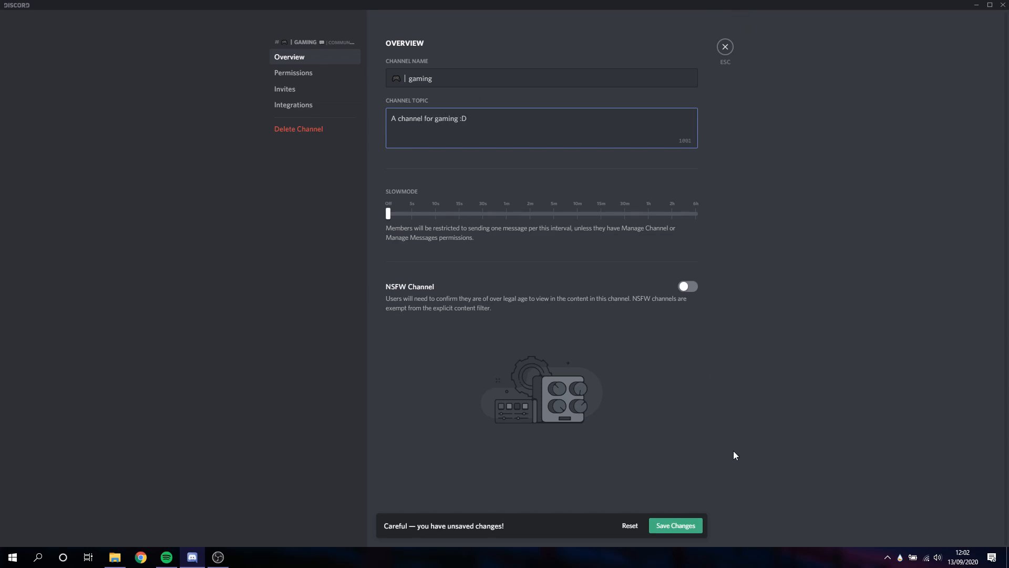
{"action": "left_click", "coordinate": [677, 526]}
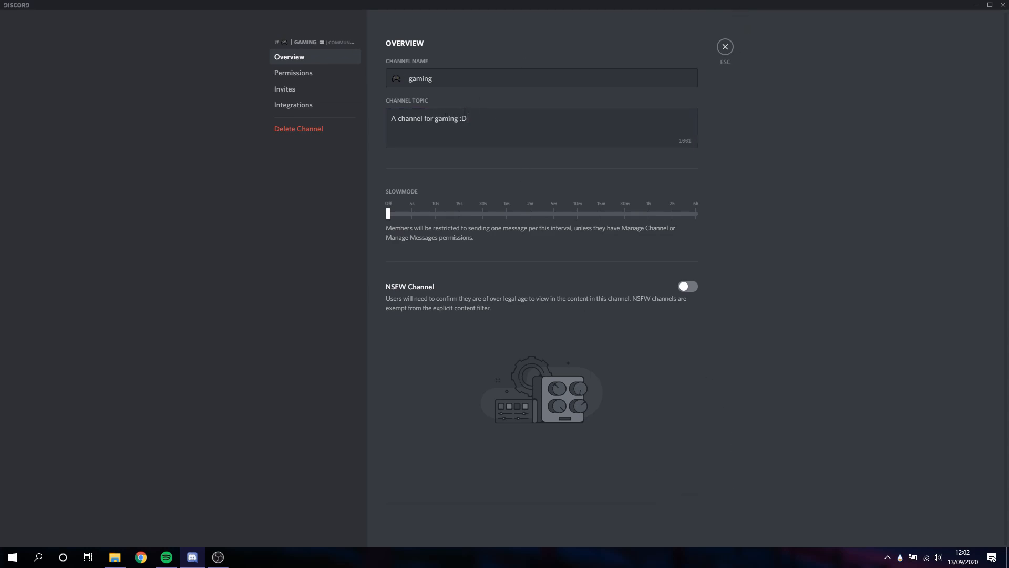
{"action": "left_click", "coordinate": [723, 49]}
{"action": "left_click", "coordinate": [90, 61]}
{"action": "left_click", "coordinate": [89, 75]}
{"action": "left_click", "coordinate": [90, 60]}
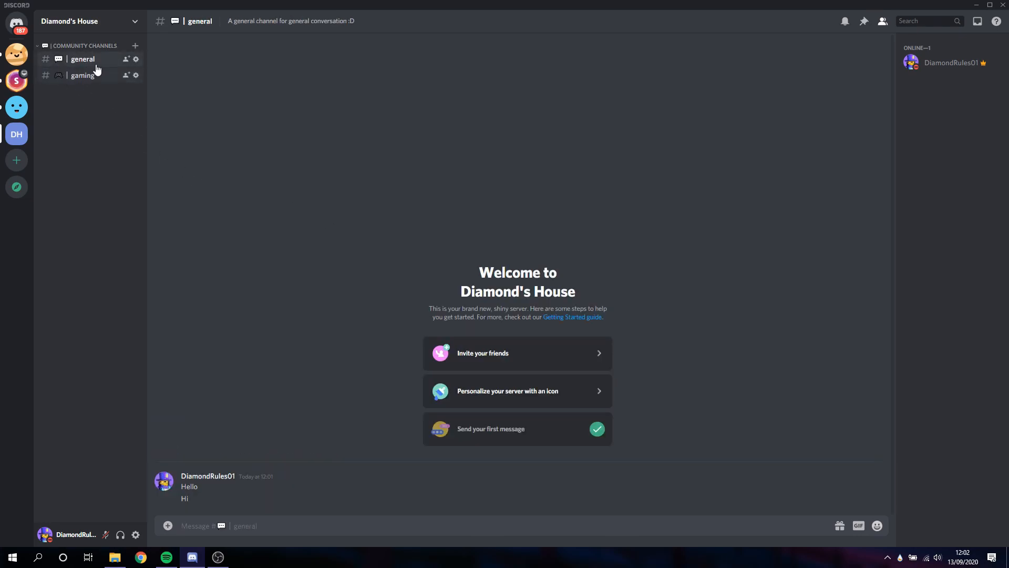
{"action": "left_click", "coordinate": [90, 75]}
{"action": "left_click", "coordinate": [89, 61]}
{"action": "right_click", "coordinate": [86, 75]}
{"action": "left_click", "coordinate": [121, 179]}
{"action": "left_click", "coordinate": [423, 259]}
{"action": "left_click_drag", "start_coordinate": [423, 259], "coordinate": [401, 260]}
{"action": "key", "text": "BackSpace"}
{"action": "key", "text": "super+period"}
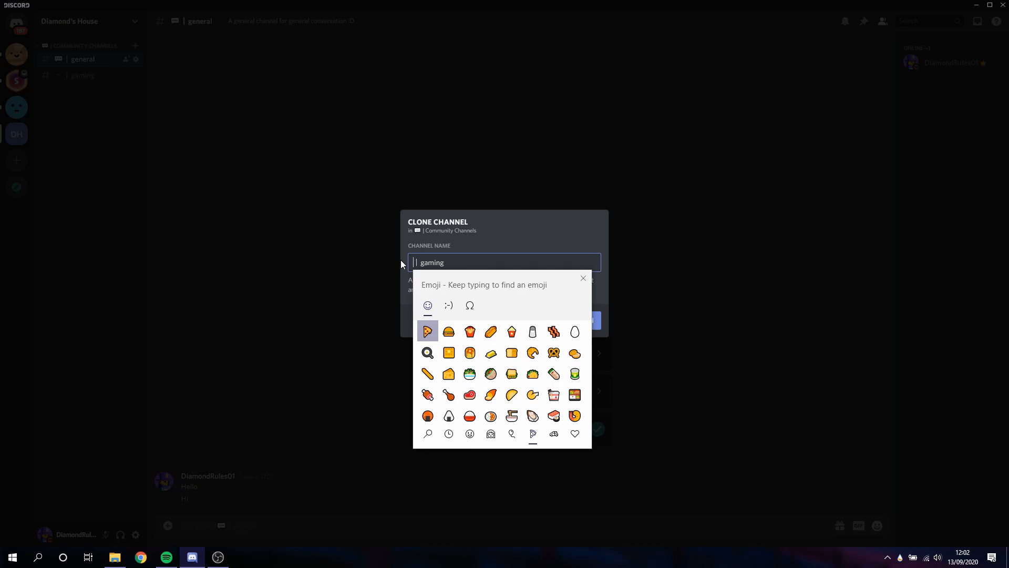
{"action": "left_click", "coordinate": [583, 279]}
{"action": "left_click", "coordinate": [520, 320]}
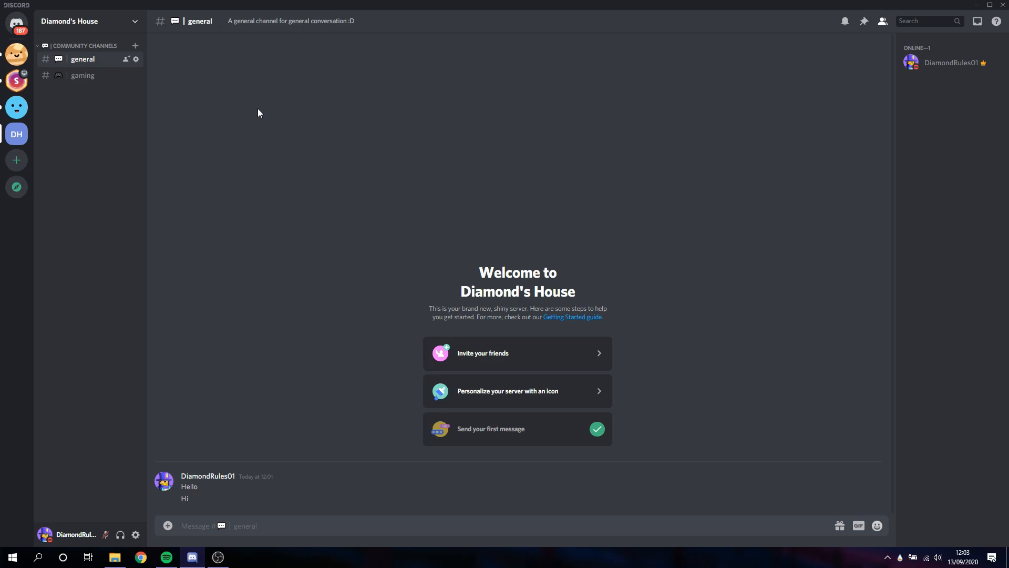
Clone the gaming channel as "media", replacing the controller emoji before the separator with a camera emoji
{"action": "left_click", "coordinate": [81, 76]}
{"action": "right_click", "coordinate": [82, 76]}
{"action": "left_click", "coordinate": [108, 156]}
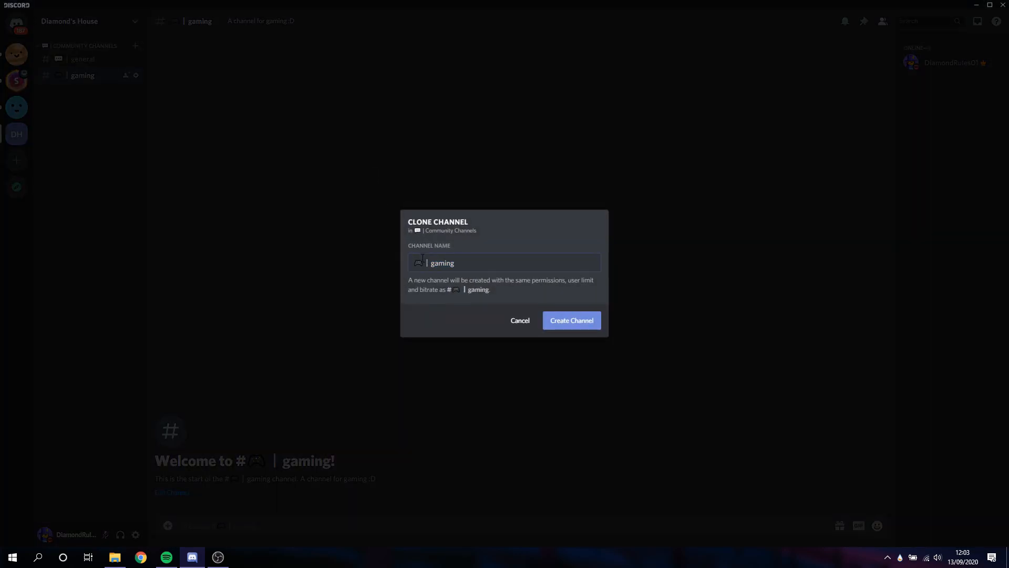
{"action": "left_click", "coordinate": [416, 264]}
{"action": "key", "text": "BackSpace"}
{"action": "key", "text": "super+period"}
{"action": "type", "text": "camer"}
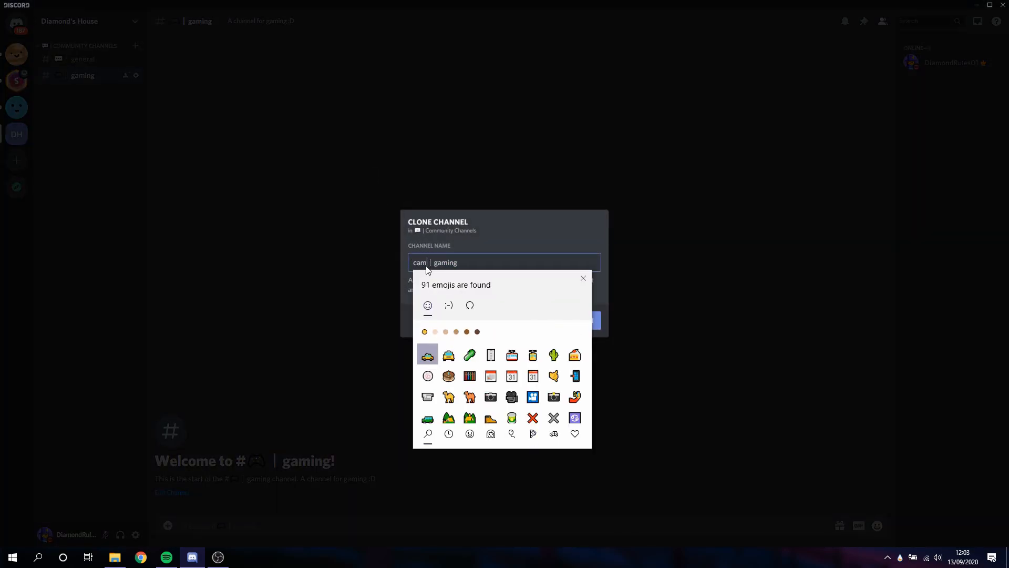
{"action": "left_click", "coordinate": [428, 356]}
{"action": "double_click", "coordinate": [443, 263]}
{"action": "type", "text": "media"}
{"action": "key", "text": "Return"}
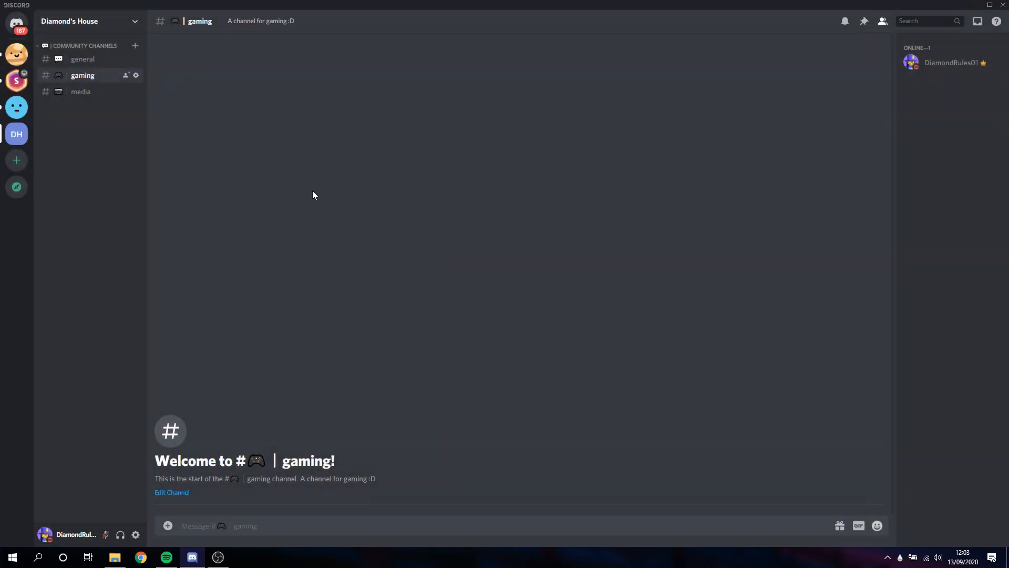
{"action": "left_click", "coordinate": [90, 59]}
{"action": "left_click", "coordinate": [136, 59]}
{"action": "left_click", "coordinate": [291, 73]}
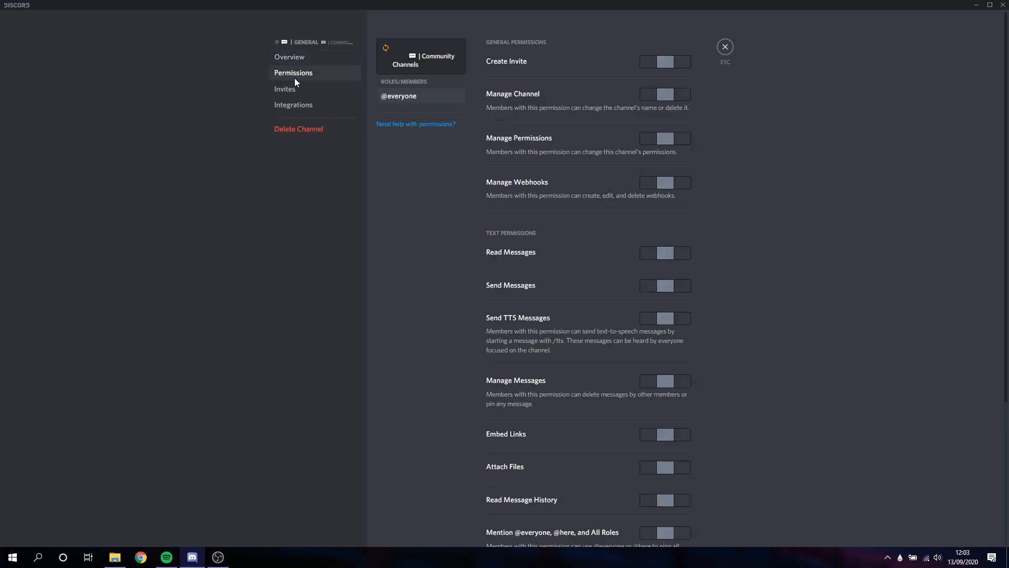
{"action": "scroll", "coordinate": [638, 445], "scroll_direction": "down", "scroll_amount": 2}
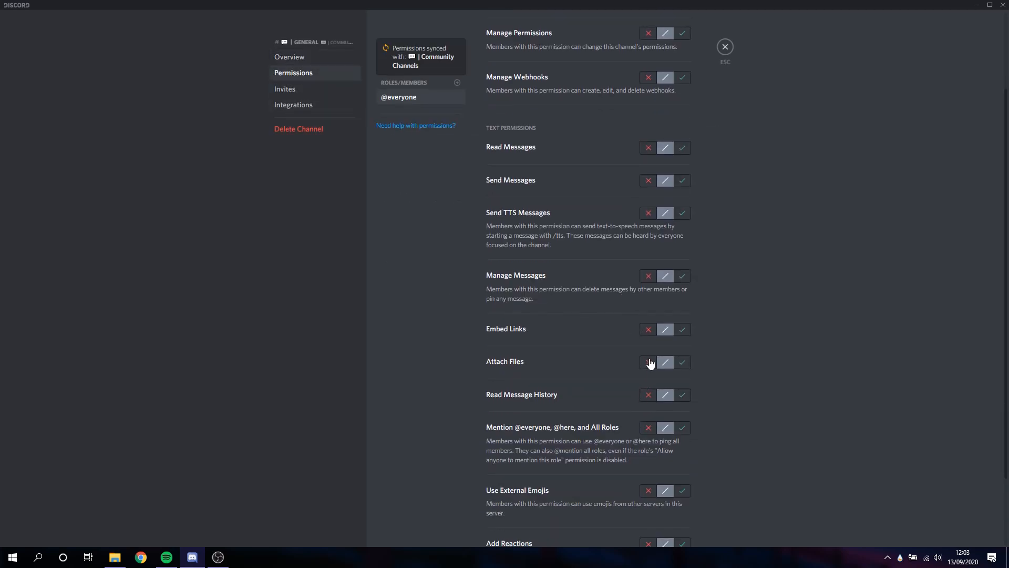
{"action": "left_click", "coordinate": [648, 362]}
{"action": "left_click", "coordinate": [676, 538]}
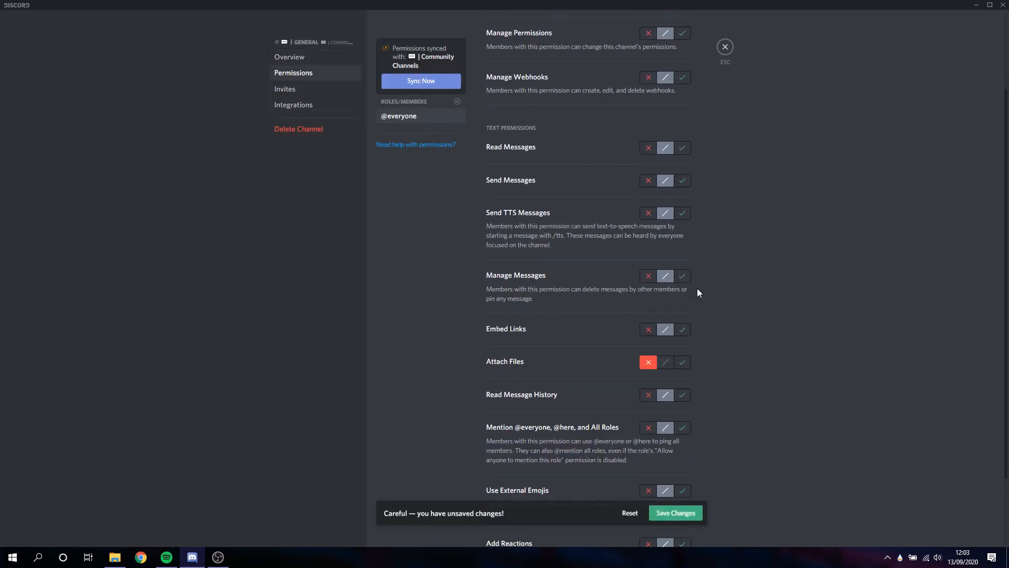
{"action": "left_click", "coordinate": [725, 48]}
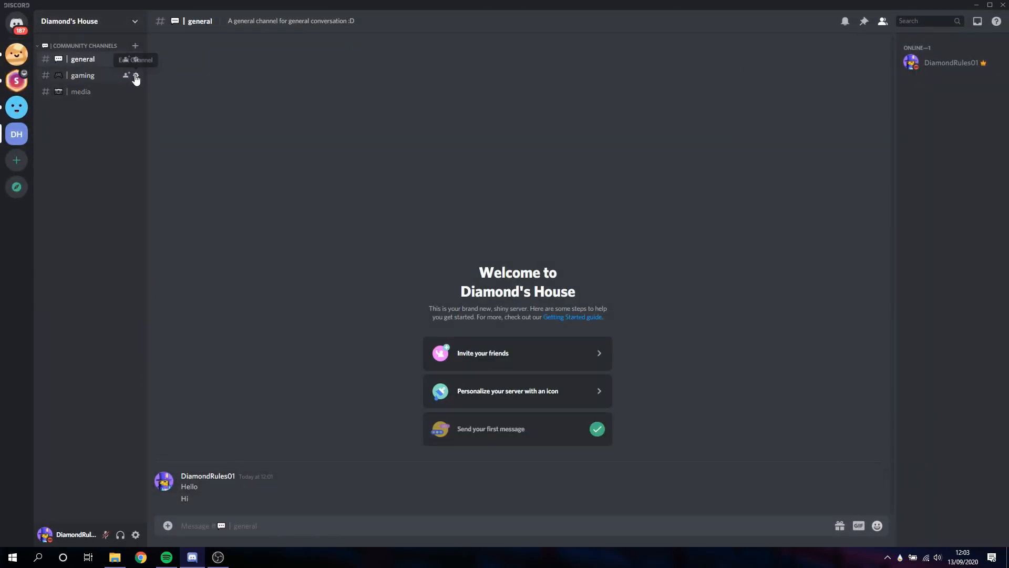
{"action": "left_click", "coordinate": [135, 93]}
{"action": "left_click", "coordinate": [344, 71]}
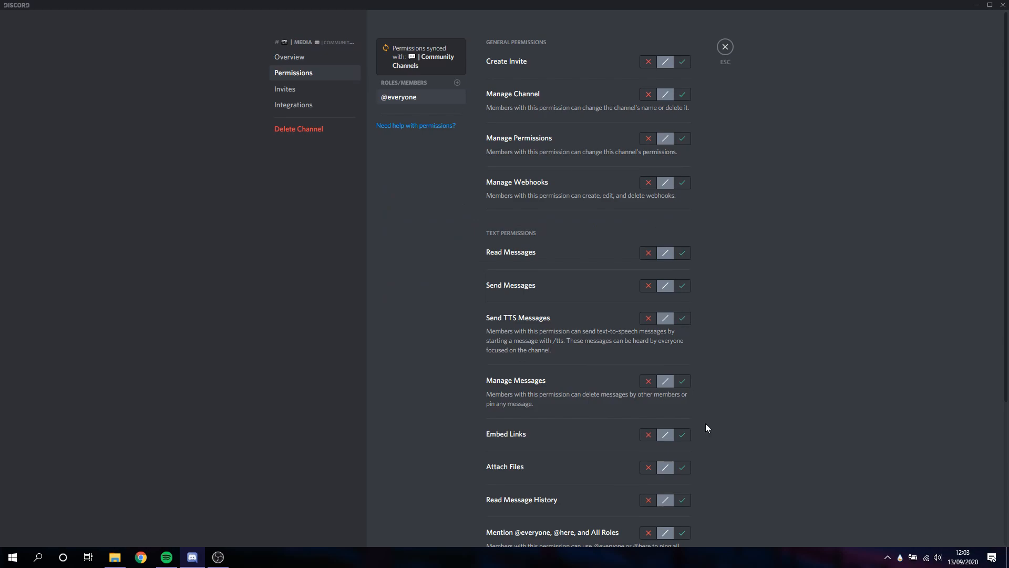
{"action": "left_click", "coordinate": [682, 468]}
{"action": "left_click", "coordinate": [676, 527]}
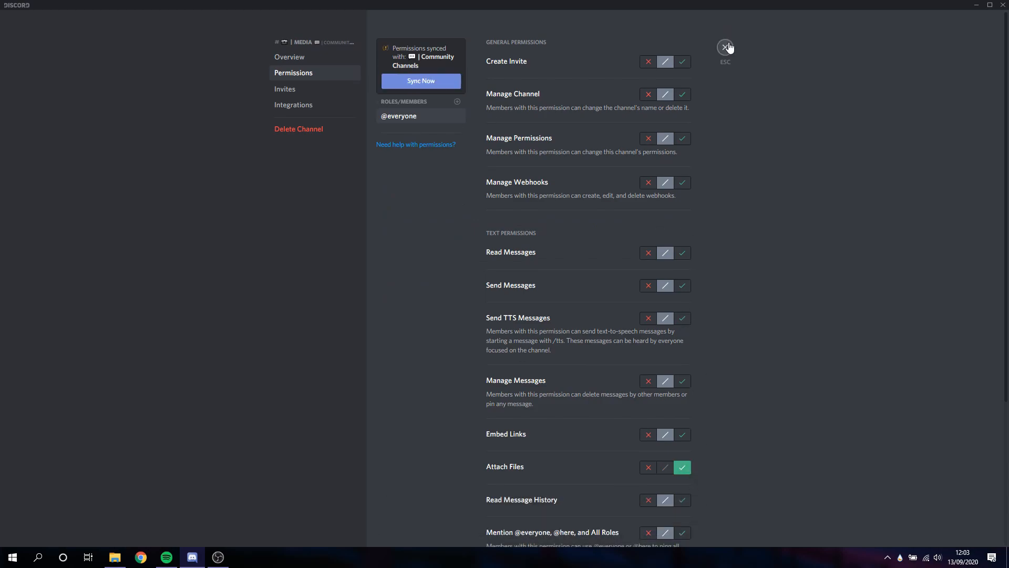
{"action": "left_click", "coordinate": [725, 46]}
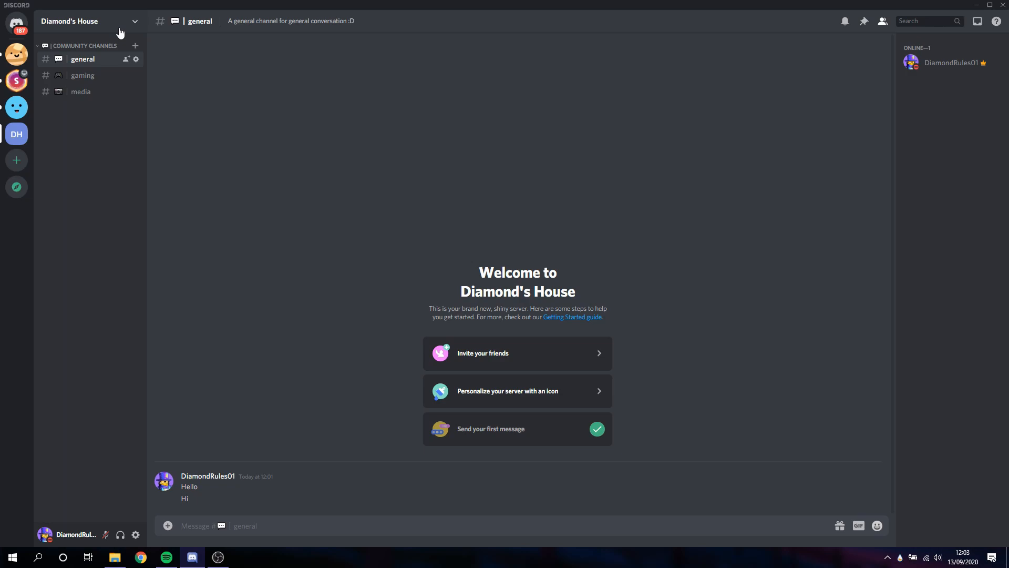
{"action": "left_click", "coordinate": [120, 30]}
{"action": "left_click", "coordinate": [131, 82]}
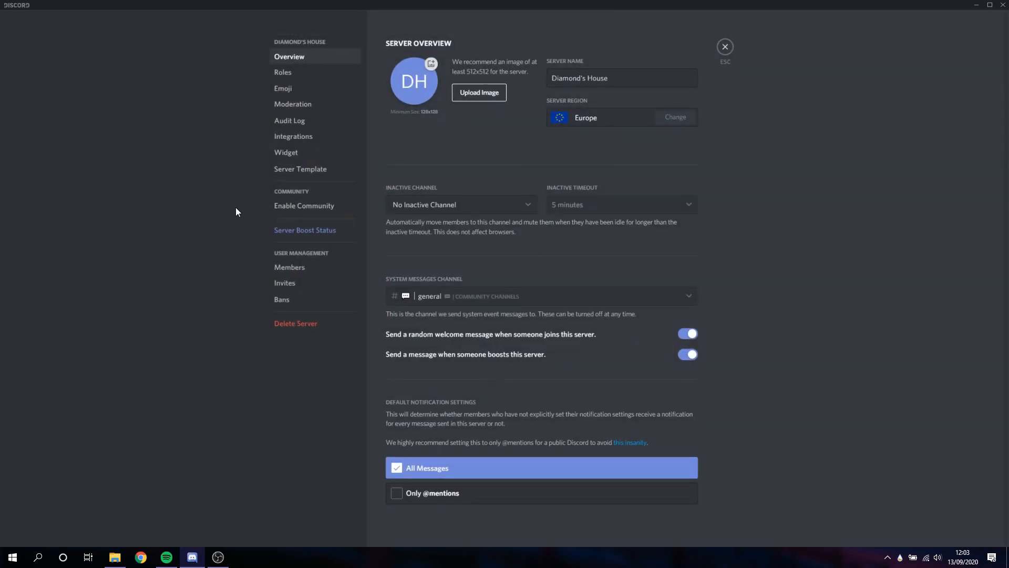
{"action": "left_click", "coordinate": [288, 73]}
{"action": "scroll", "coordinate": [494, 236], "scroll_direction": "down", "scroll_amount": 15}
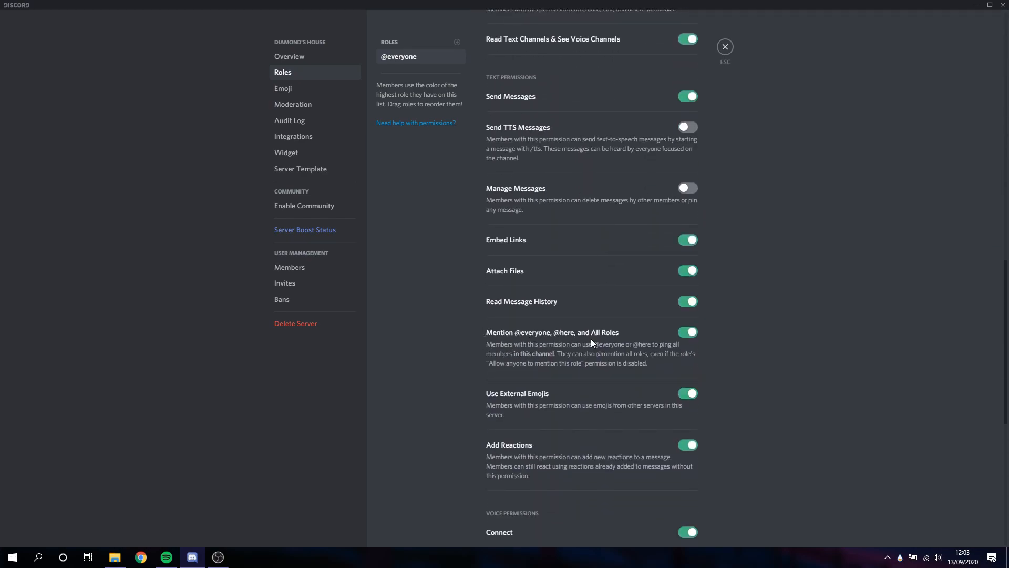
{"action": "left_click", "coordinate": [688, 334]}
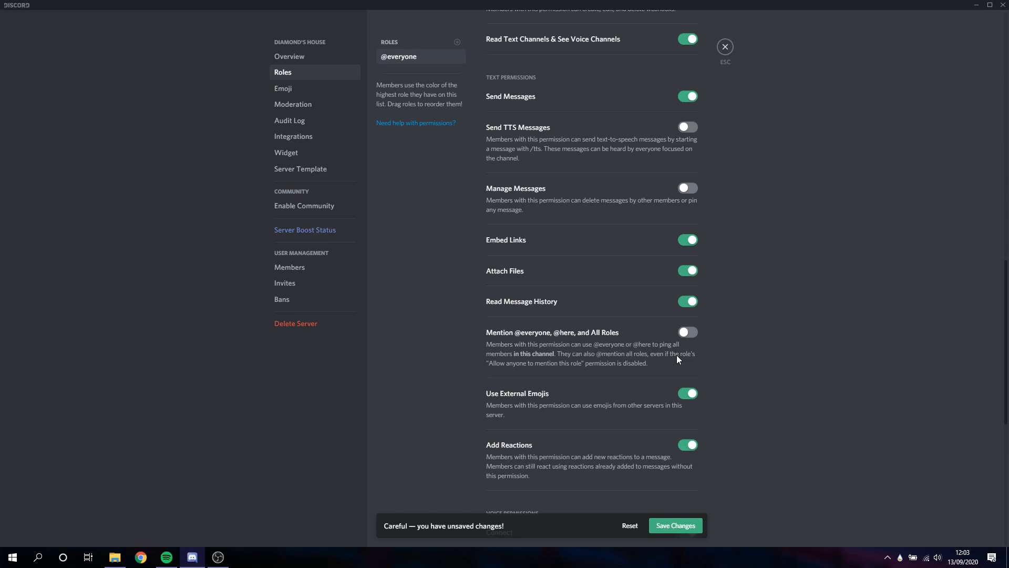
{"action": "left_click", "coordinate": [675, 526]}
{"action": "scroll", "coordinate": [637, 465], "scroll_direction": "down", "scroll_amount": 2}
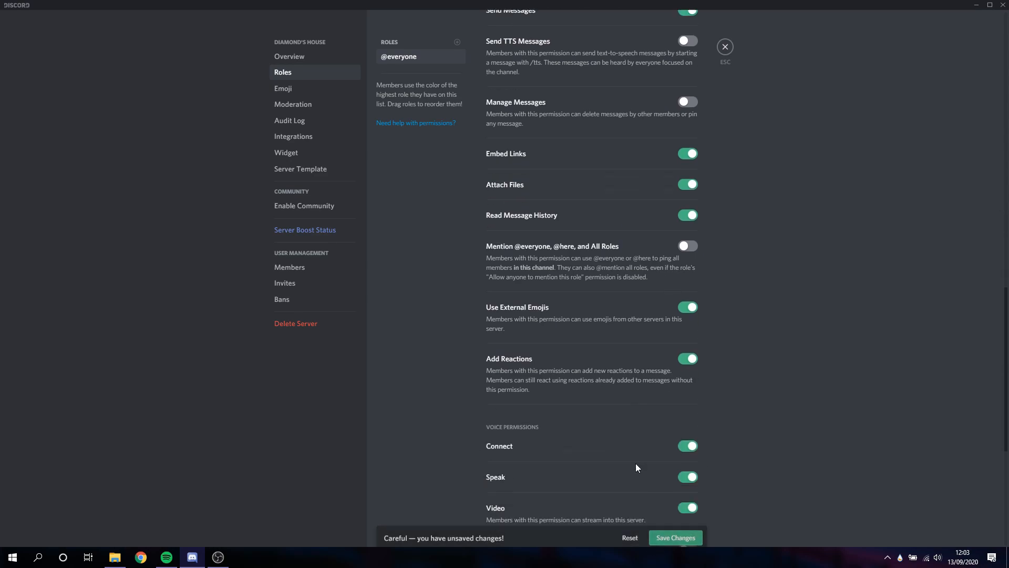
{"action": "left_click", "coordinate": [723, 52]}
{"action": "left_click", "coordinate": [83, 77]}
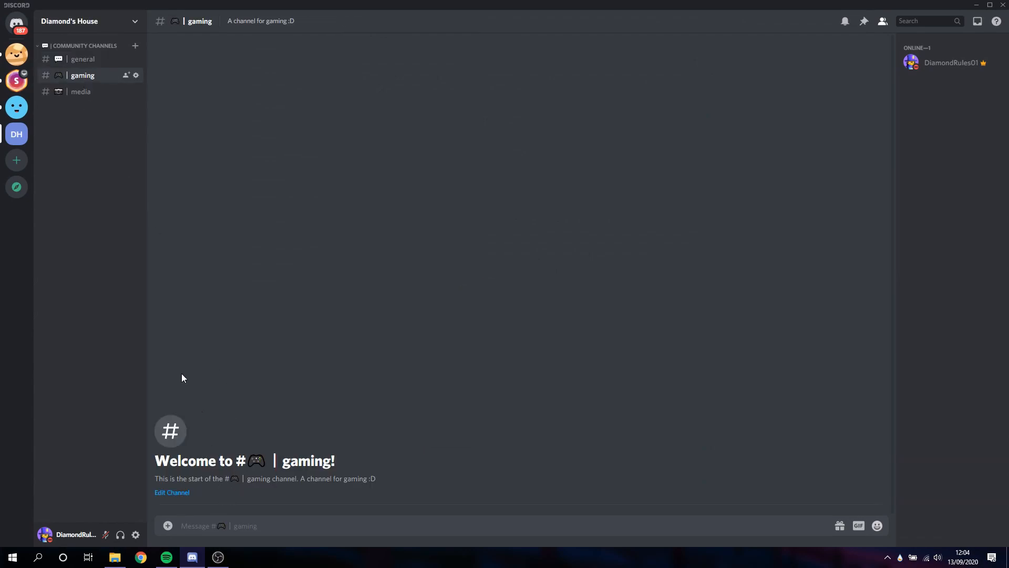
{"action": "left_click", "coordinate": [79, 64]}
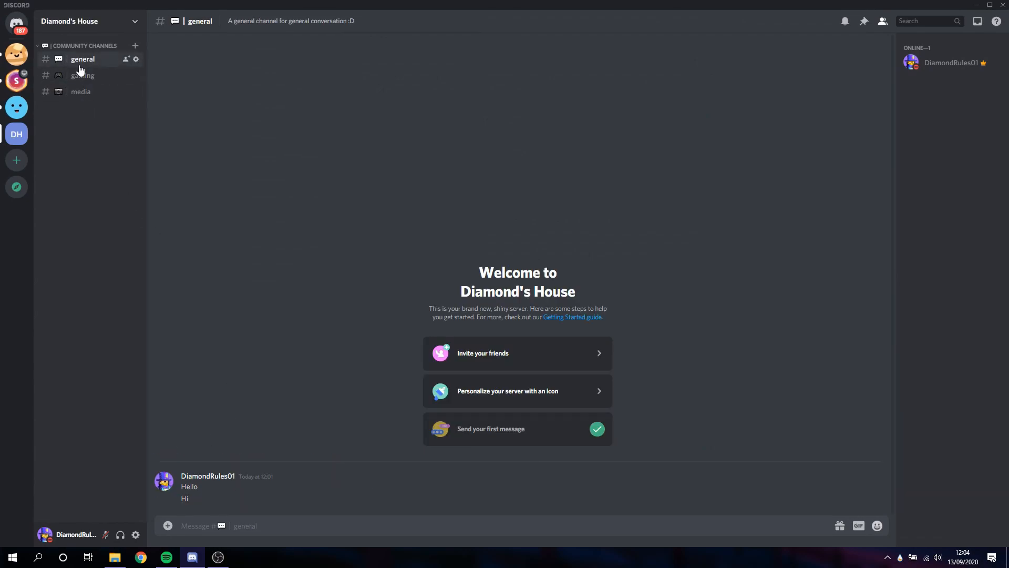
{"action": "type", "text": "@everyone"}
{"action": "key", "text": "Return"}
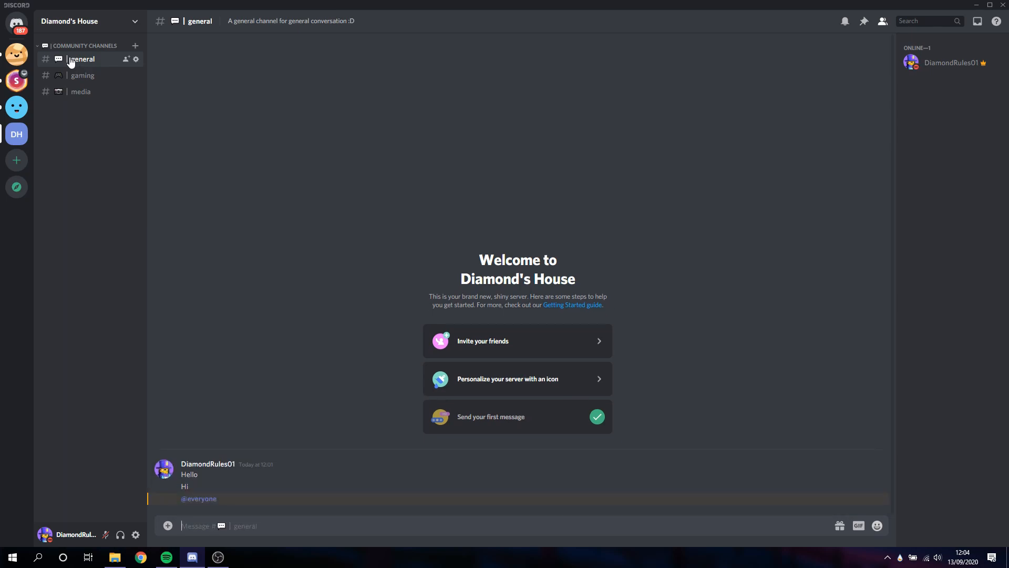
Set the media channel's slowmode to 1 minute, save the change and leave the channel settings
{"action": "left_click", "coordinate": [76, 92]}
{"action": "left_click", "coordinate": [132, 92]}
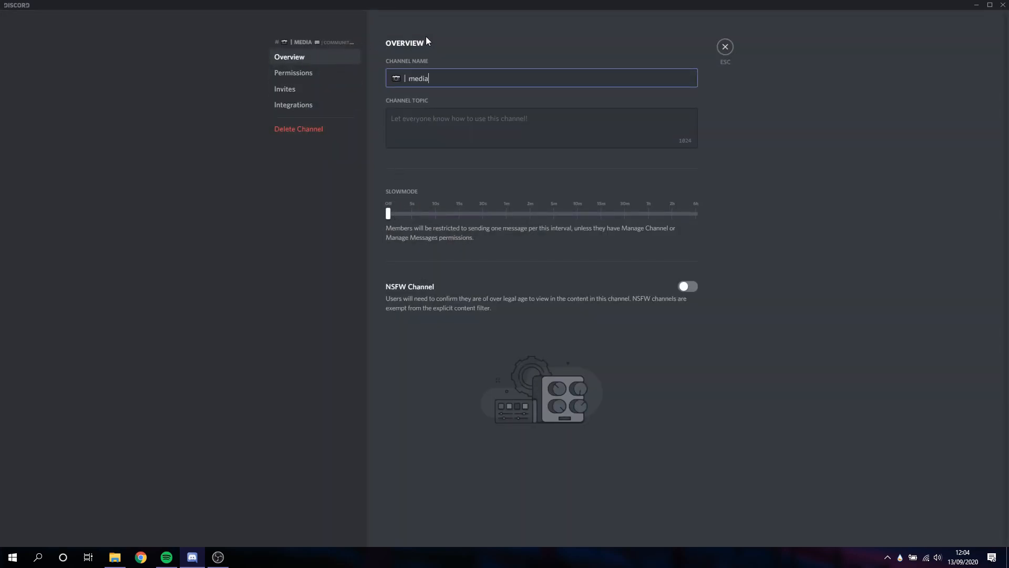
{"action": "left_click_drag", "start_coordinate": [389, 214], "coordinate": [497, 219]}
{"action": "left_click", "coordinate": [679, 526]}
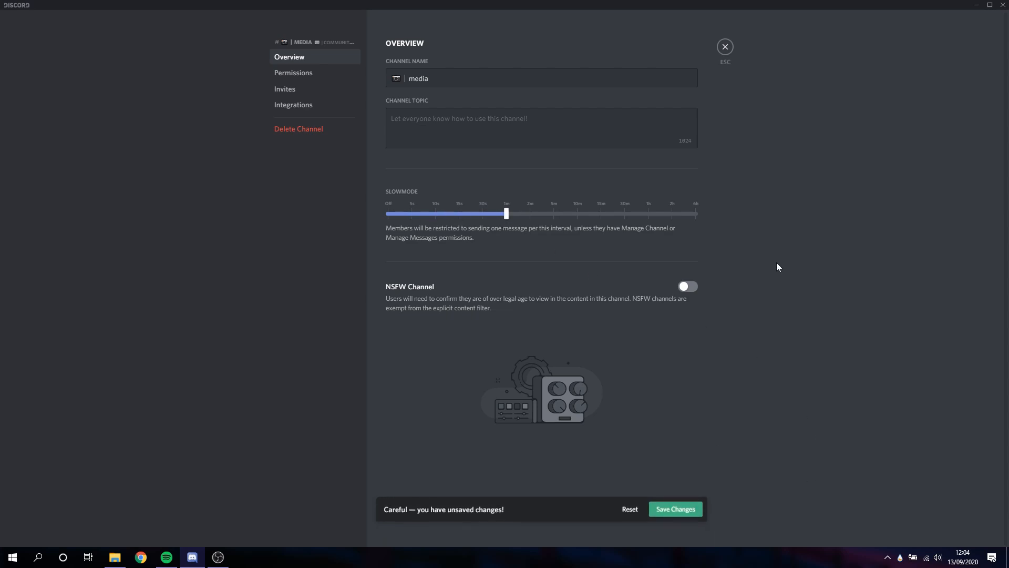
{"action": "left_click", "coordinate": [725, 47]}
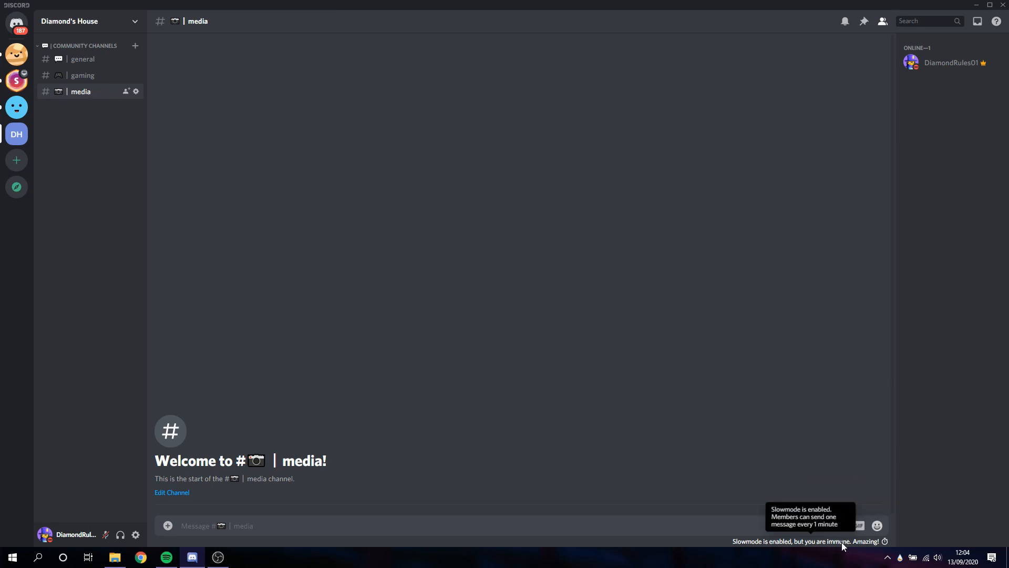
Switch to the Diamond's Restaurant server and examine the rules in its server-rules channel, including Advertisement and Channel Topics
{"action": "left_click", "coordinate": [79, 59]}
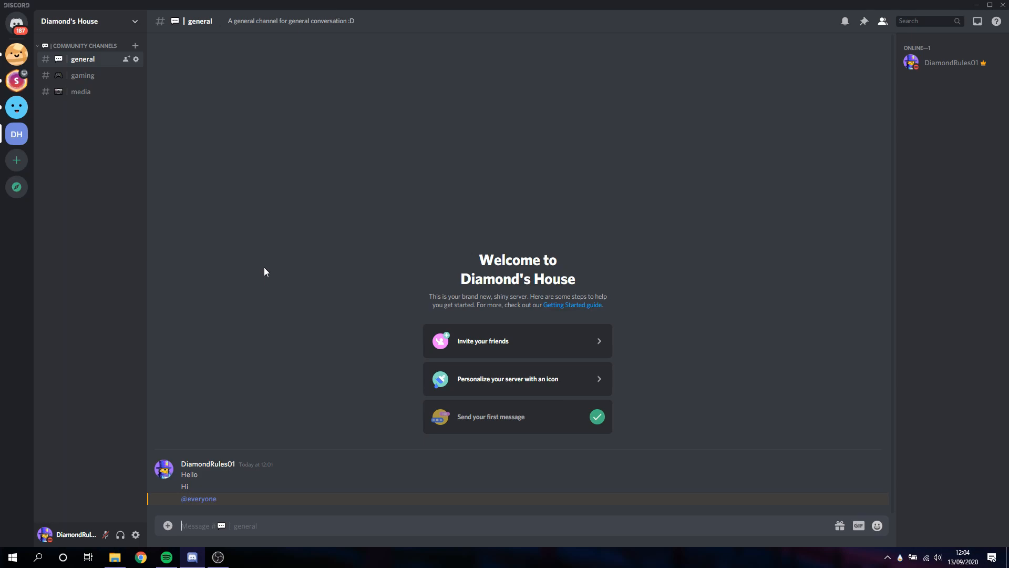
{"action": "right_click", "coordinate": [99, 136]}
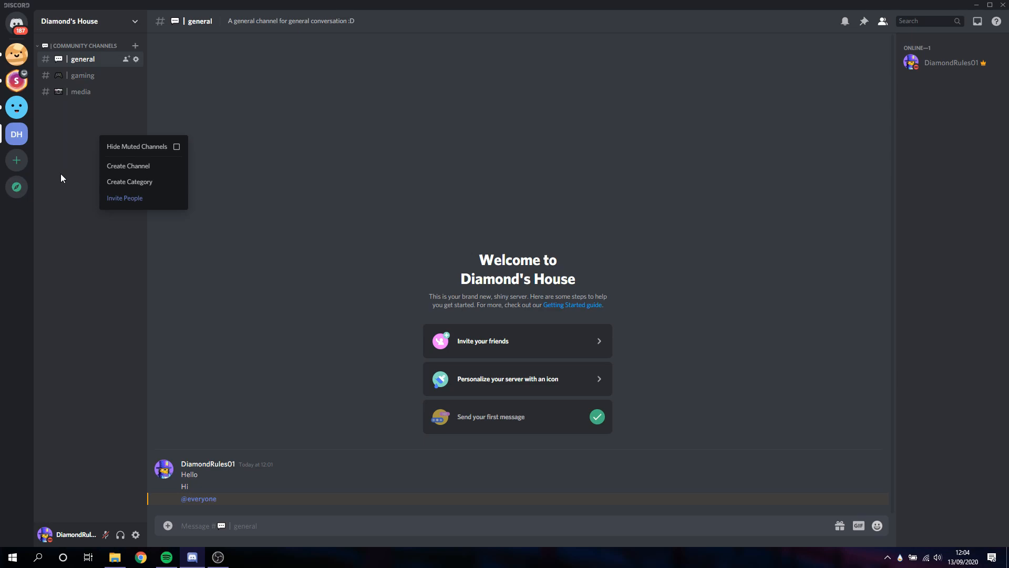
{"action": "left_click", "coordinate": [11, 61]}
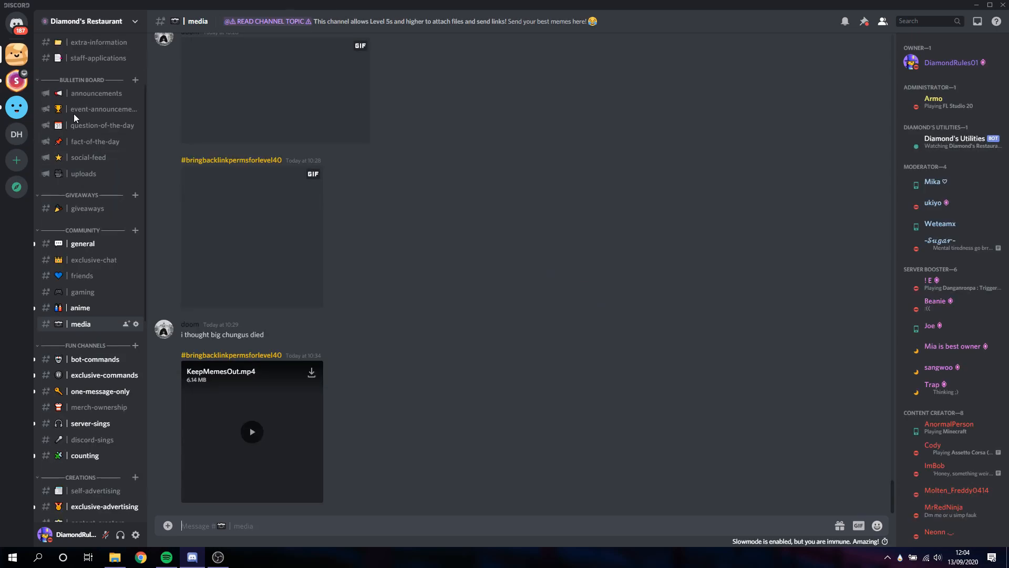
{"action": "scroll", "coordinate": [74, 114], "scroll_direction": "up", "scroll_amount": 3}
{"action": "left_click", "coordinate": [89, 98]}
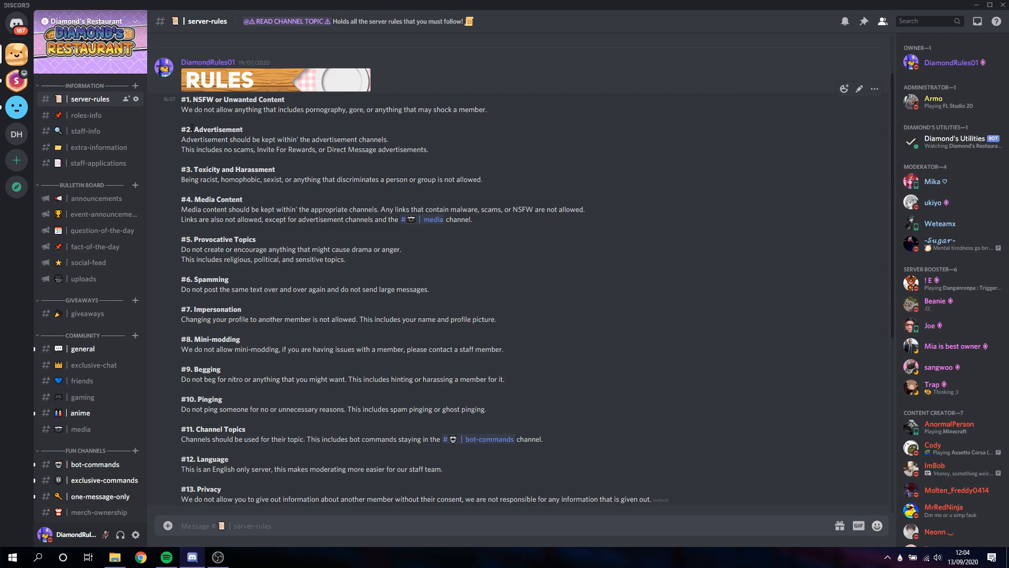
{"action": "left_click_drag", "start_coordinate": [199, 130], "coordinate": [426, 157]}
{"action": "double_click", "coordinate": [263, 130]}
{"action": "left_click", "coordinate": [426, 156]}
{"action": "scroll", "coordinate": [201, 125], "scroll_direction": "down", "scroll_amount": 5}
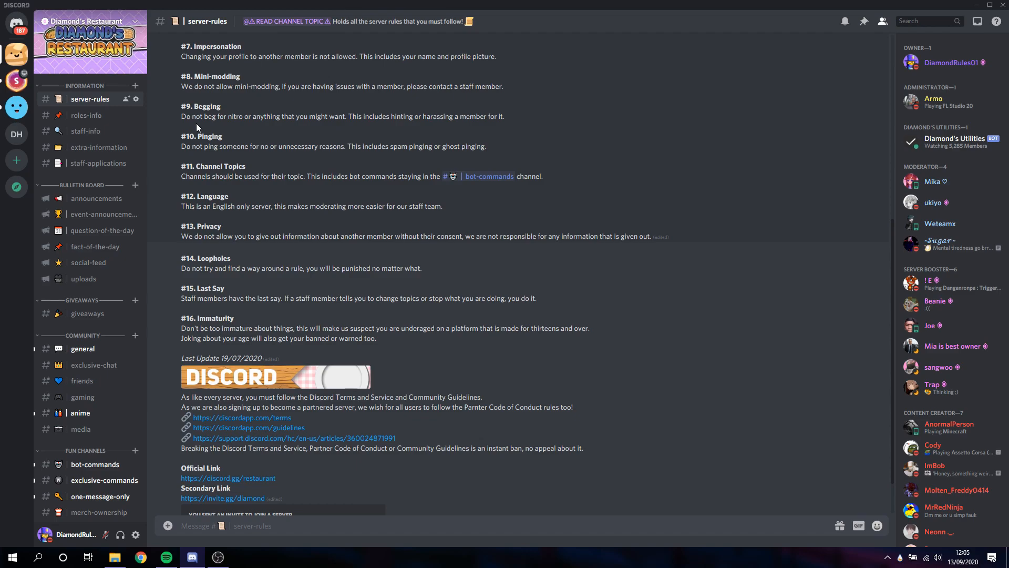
{"action": "scroll", "coordinate": [205, 316], "scroll_direction": "up", "scroll_amount": 1}
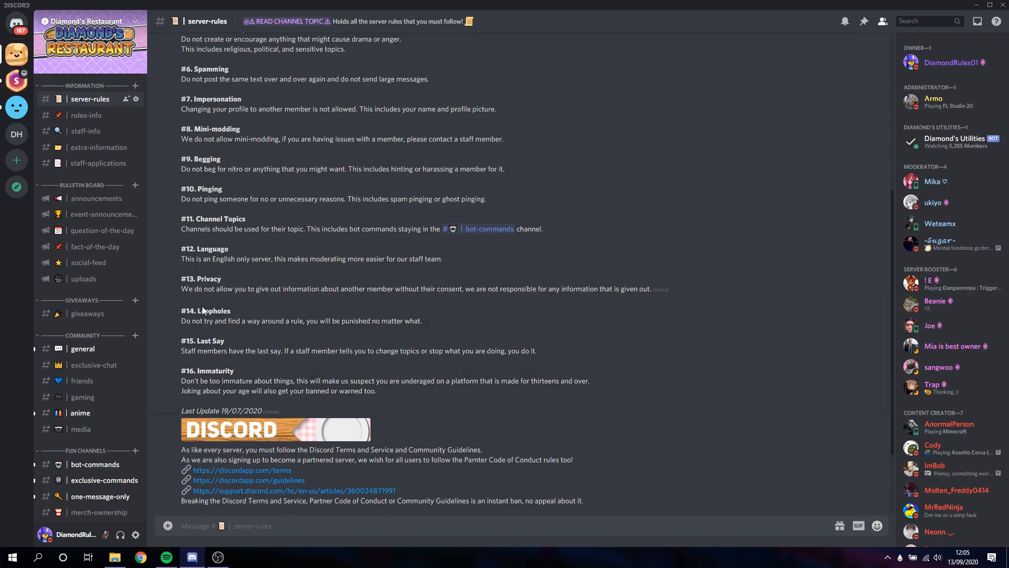
{"action": "left_click_drag", "start_coordinate": [181, 217], "coordinate": [415, 235]}
{"action": "left_click", "coordinate": [415, 236]}
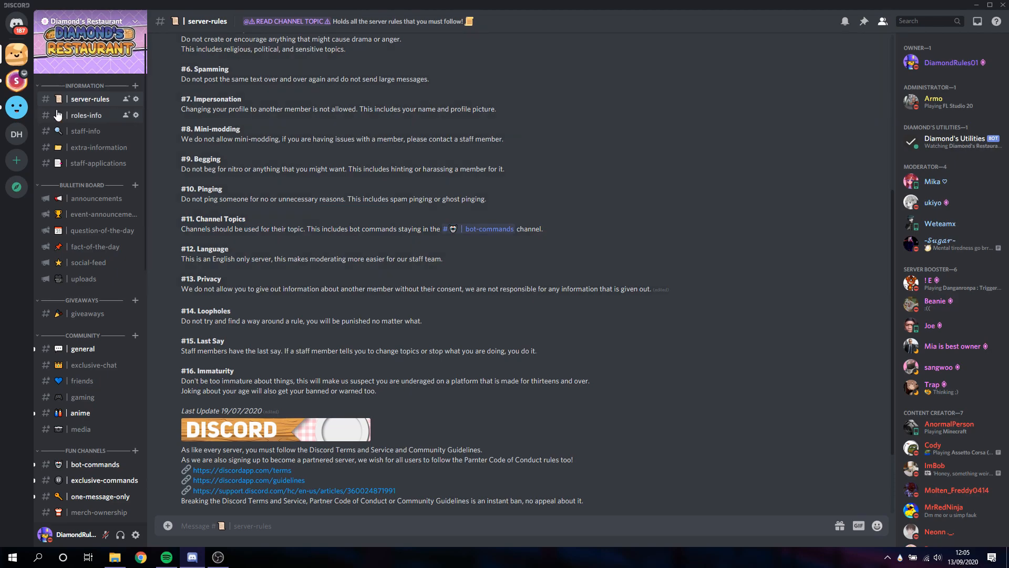
Return to Diamond's House and begin a new category whose name starts with a scroll emoji, dismissing the crash pop-up
{"action": "left_click", "coordinate": [16, 134]}
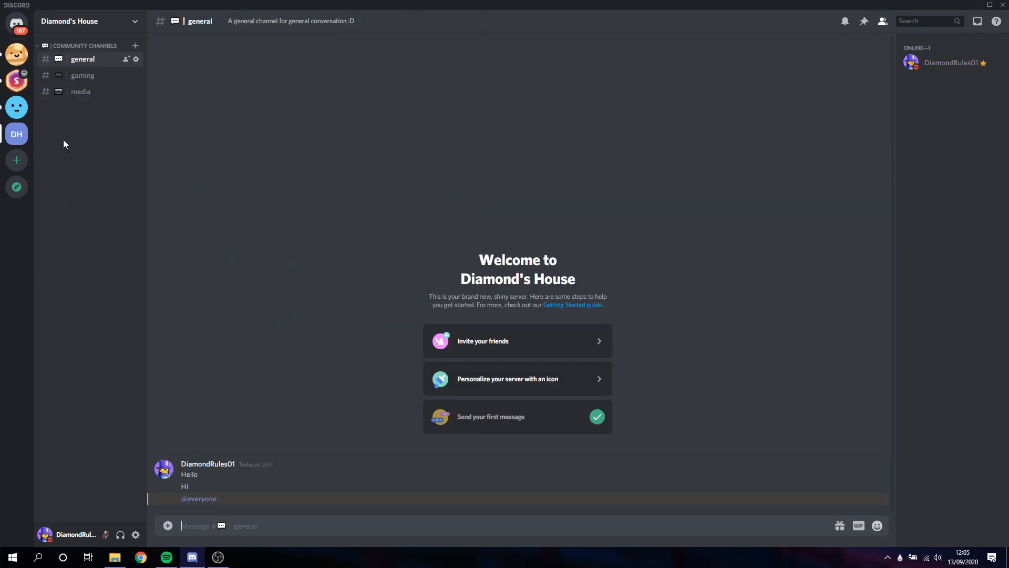
{"action": "right_click", "coordinate": [65, 128]}
{"action": "right_click", "coordinate": [71, 106]}
{"action": "left_click", "coordinate": [92, 154]}
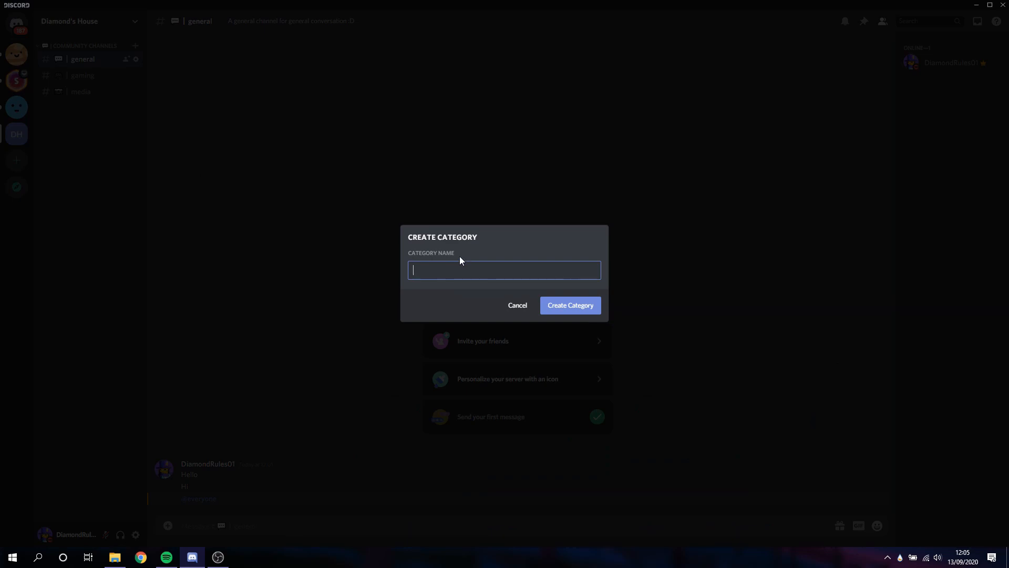
{"action": "key", "text": "super+period"}
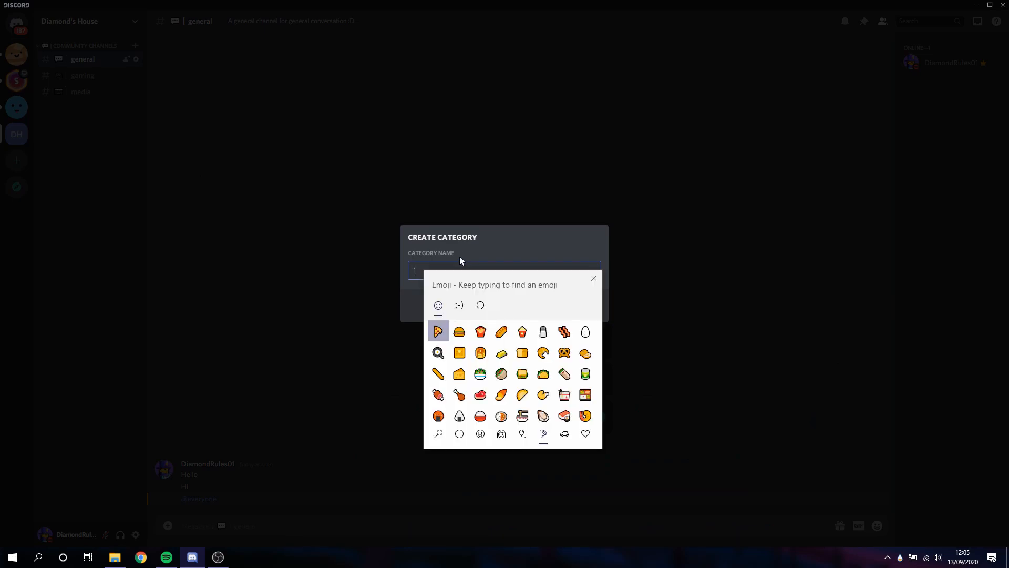
{"action": "left_click", "coordinate": [430, 264]}
{"action": "type", "text": "s"}
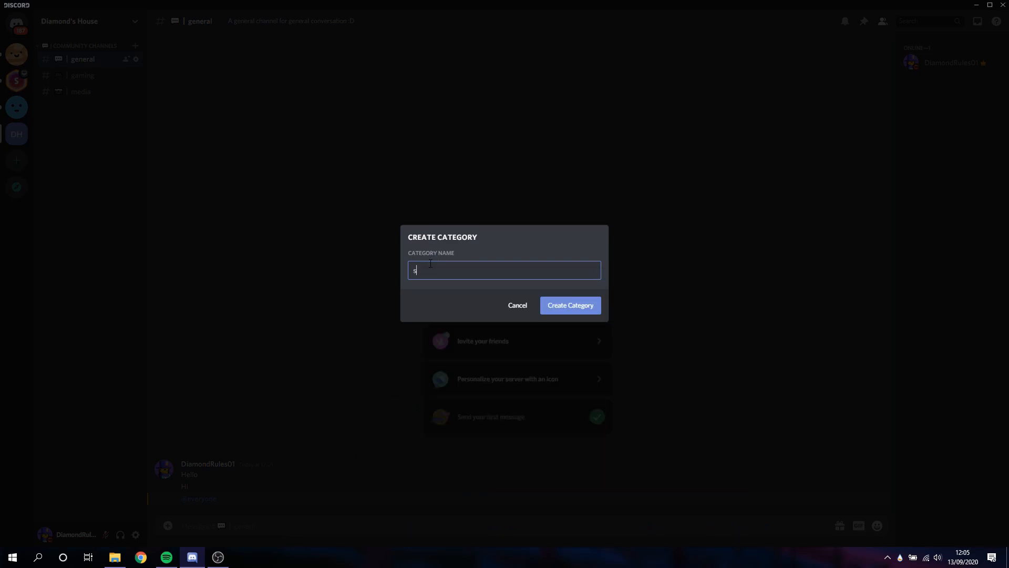
{"action": "key", "text": "super+period"}
{"action": "type", "text": "cro"}
{"action": "left_click", "coordinate": [421, 345]}
{"action": "left_click", "coordinate": [576, 190]}
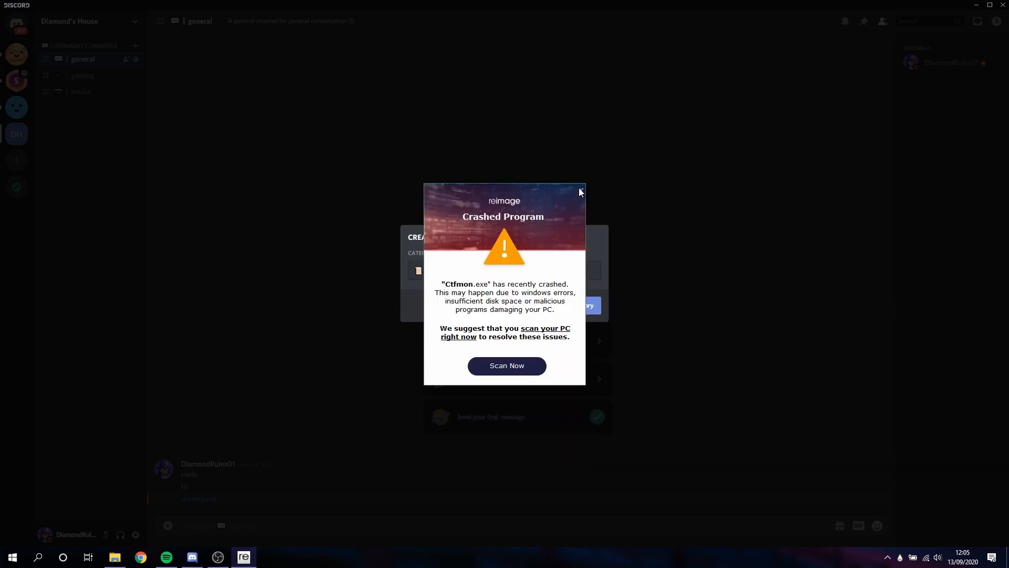
{"action": "left_click", "coordinate": [581, 190]}
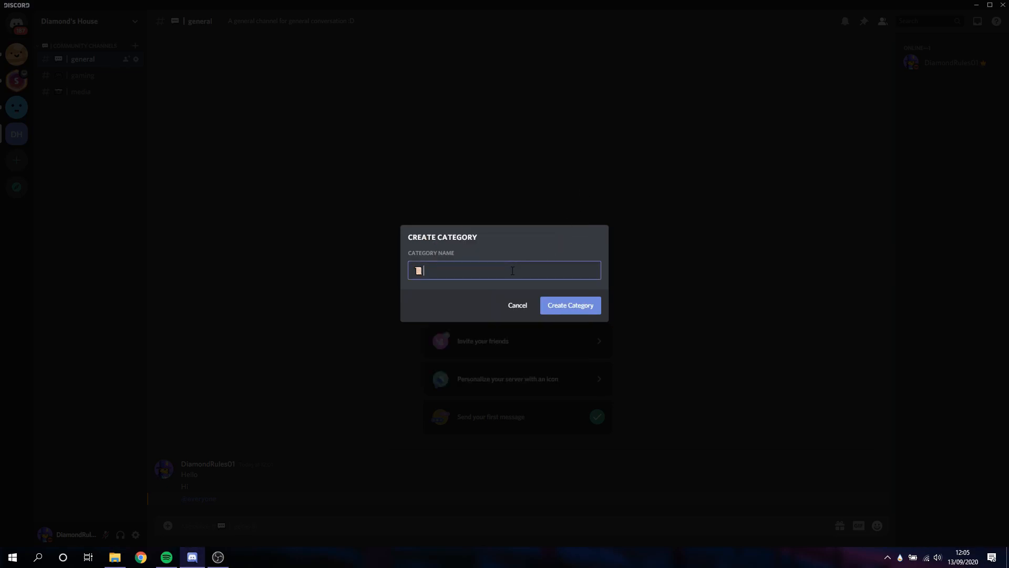
Complete the category name with "| Server Information" after the emoji, create it and move it above Community Channels
{"action": "type", "text": "| Server inform"}
{"action": "key", "text": "BackSpace"}
{"action": "key", "text": "BackSpace"}
{"action": "key", "text": "BackSpace"}
{"action": "key", "text": "BackSpace"}
{"action": "key", "text": "BackSpace"}
{"action": "key", "text": "BackSpace"}
{"action": "type", "text": "Informa"}
{"action": "key", "text": "Return"}
{"action": "left_click_drag", "start_coordinate": [86, 114], "coordinate": [101, 46]}
{"action": "left_click", "coordinate": [135, 46]}
{"action": "key", "text": "Escape"}
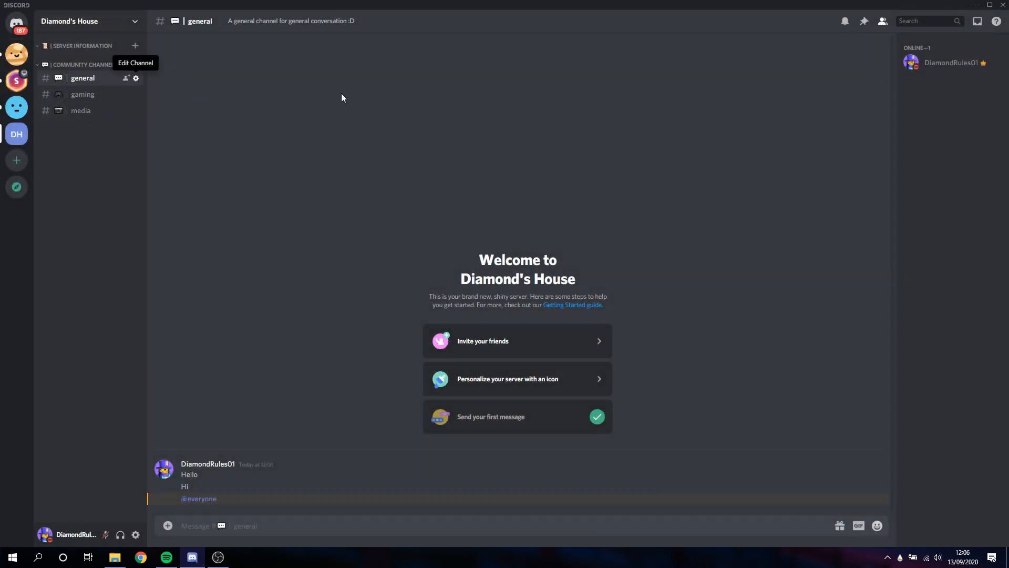
{"action": "left_click", "coordinate": [136, 79]}
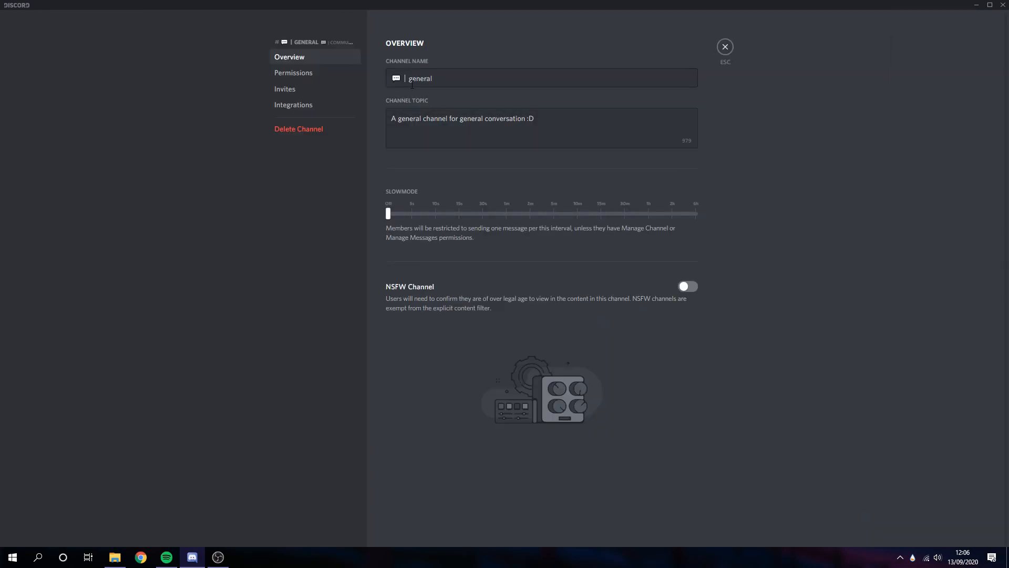
{"action": "left_click", "coordinate": [725, 46]}
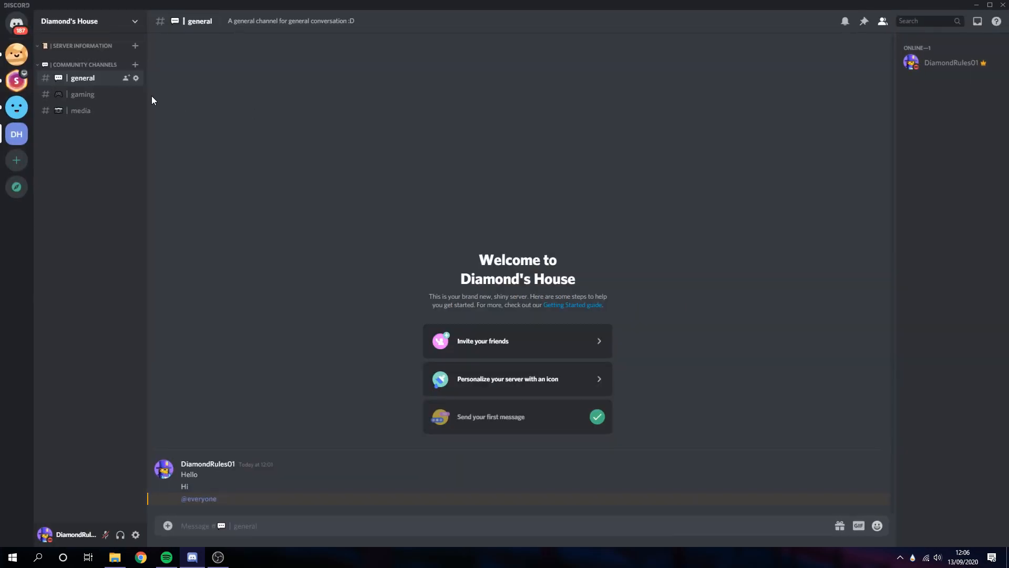
Create a text channel in the Server Information category named with a scroll emoji followed by "| server-rules"
{"action": "left_click", "coordinate": [136, 46]}
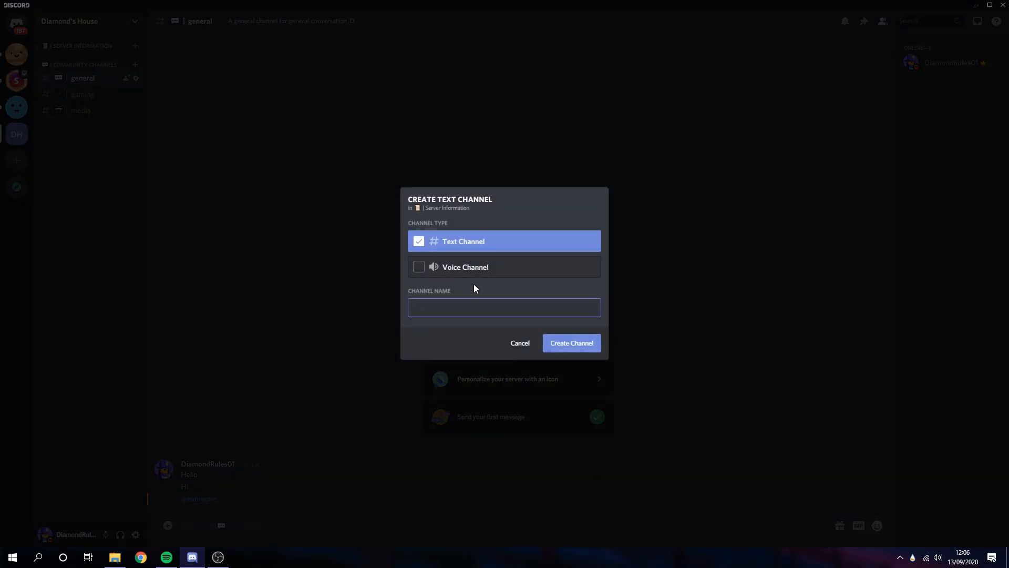
{"action": "key", "text": "super+period"}
{"action": "type", "text": "scroll"}
{"action": "key", "text": "Return"}
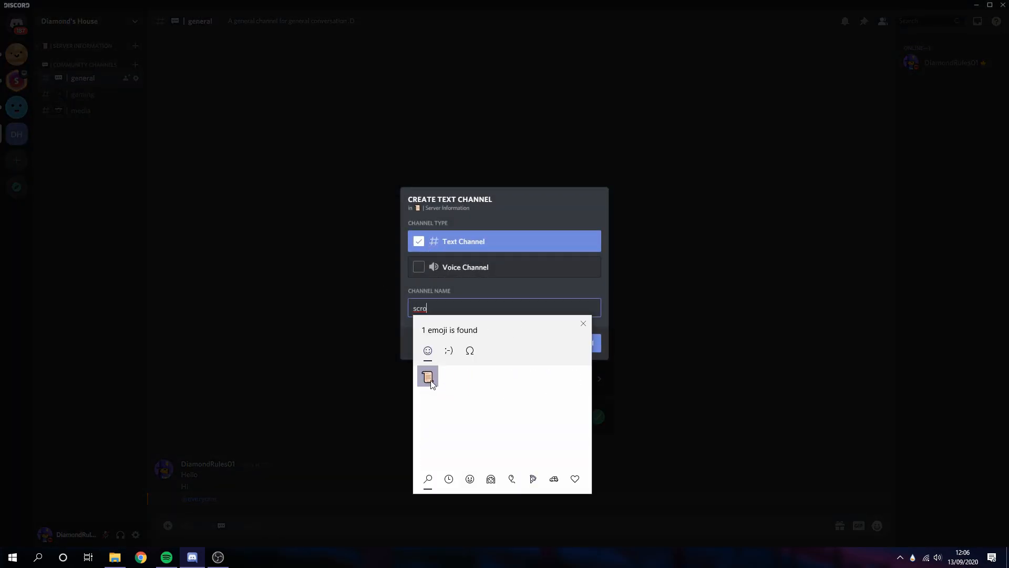
{"action": "type", "text": "| server-rules"}
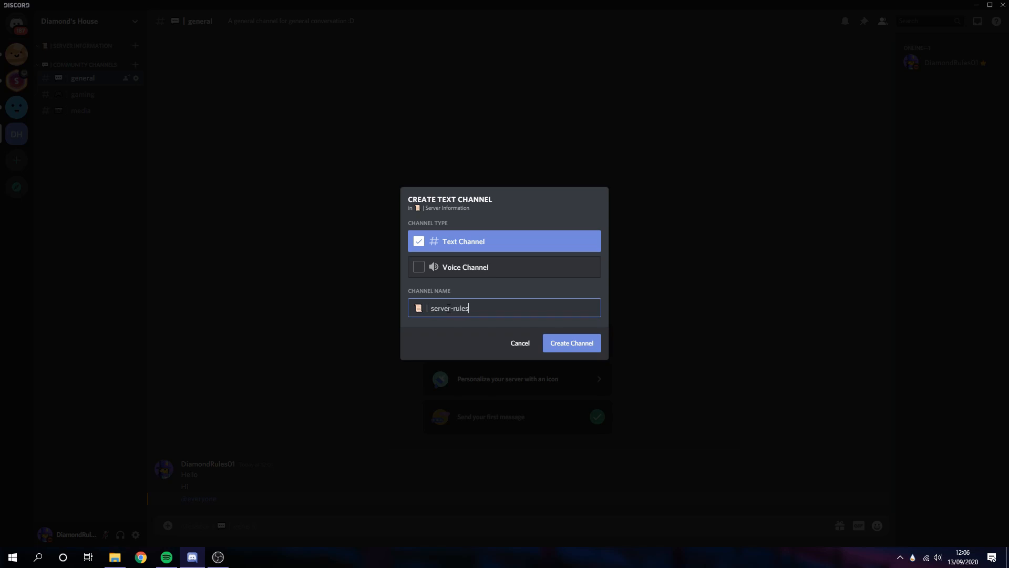
{"action": "key", "text": "Return"}
{"action": "left_click", "coordinate": [16, 54]}
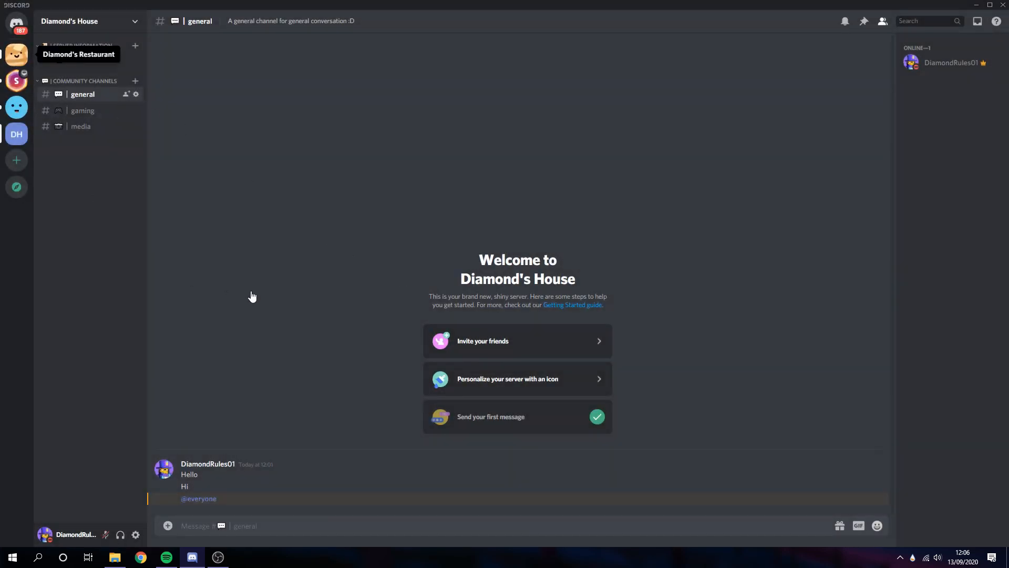
{"action": "left_click", "coordinate": [276, 149]}
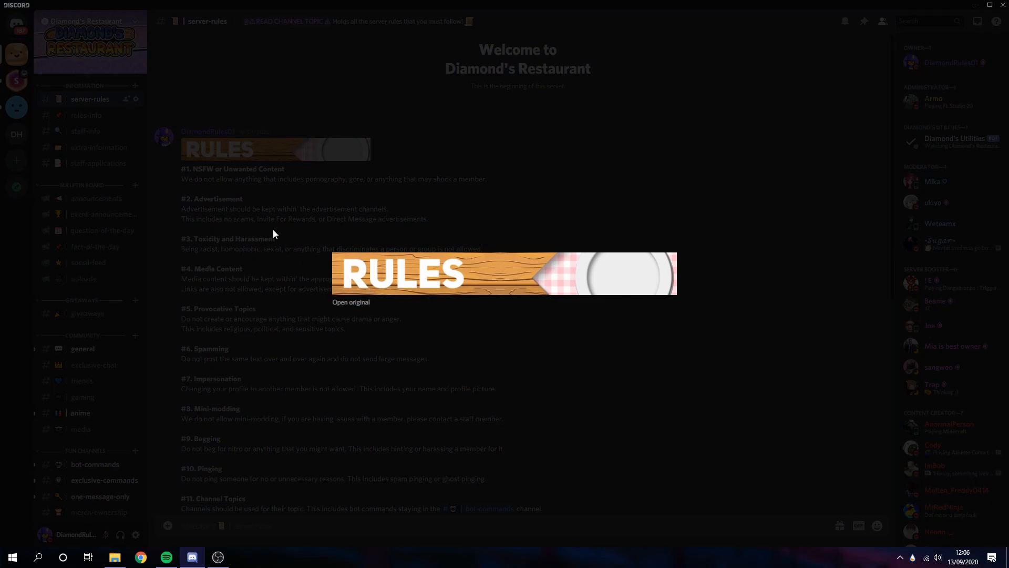
{"action": "left_click", "coordinate": [273, 229]}
{"action": "scroll", "coordinate": [289, 227], "scroll_direction": "down", "scroll_amount": 7}
{"action": "scroll", "coordinate": [327, 233], "scroll_direction": "up", "scroll_amount": 5}
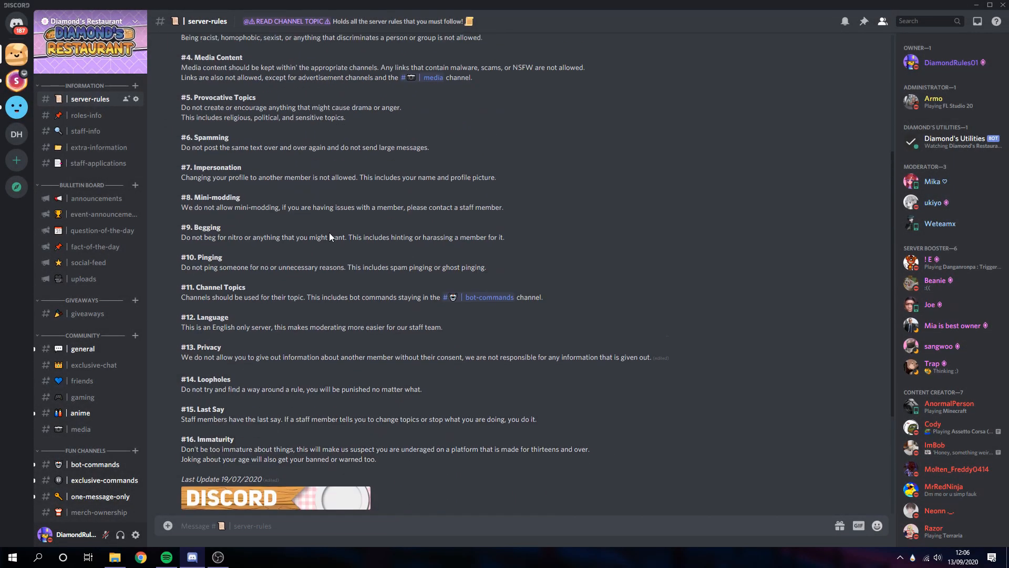
{"action": "scroll", "coordinate": [338, 238], "scroll_direction": "down", "scroll_amount": 5}
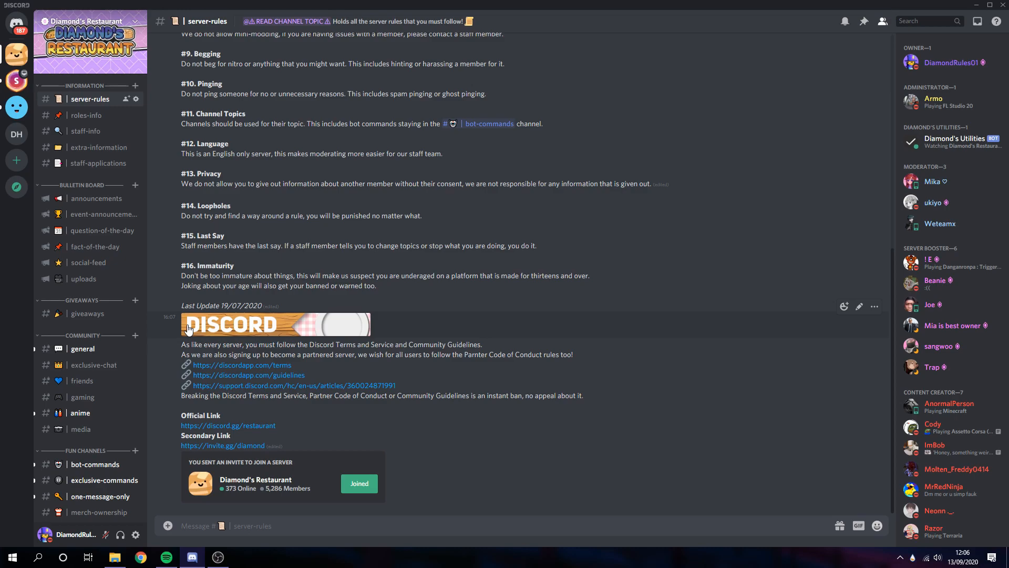
Look through Diamond's Restaurant's roles-info, staff-info, extra-information and staff-applications channels as examples of information channels
{"action": "left_click", "coordinate": [16, 134]}
{"action": "left_click", "coordinate": [16, 55]}
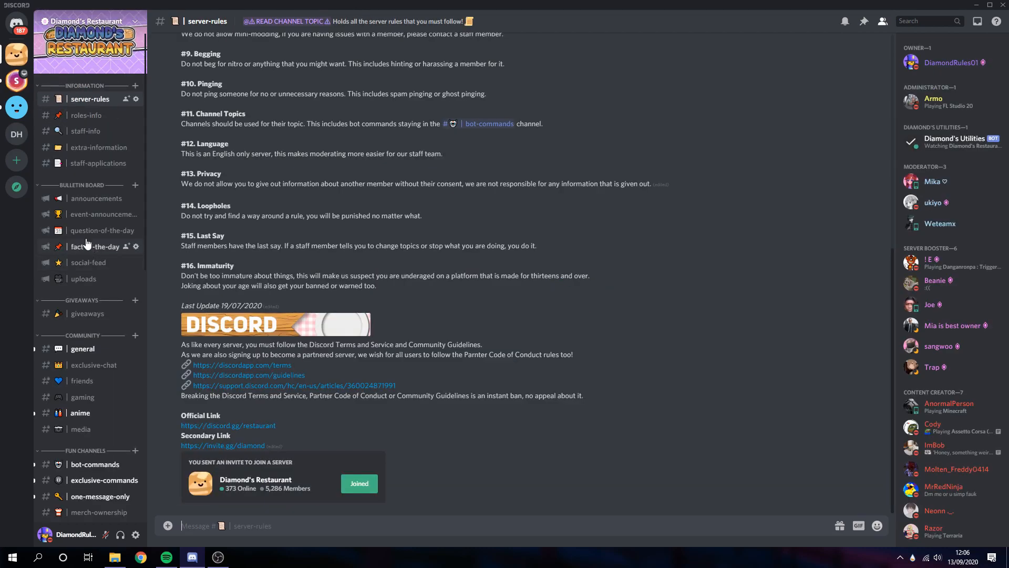
{"action": "left_click", "coordinate": [85, 115]}
{"action": "left_click", "coordinate": [85, 131]}
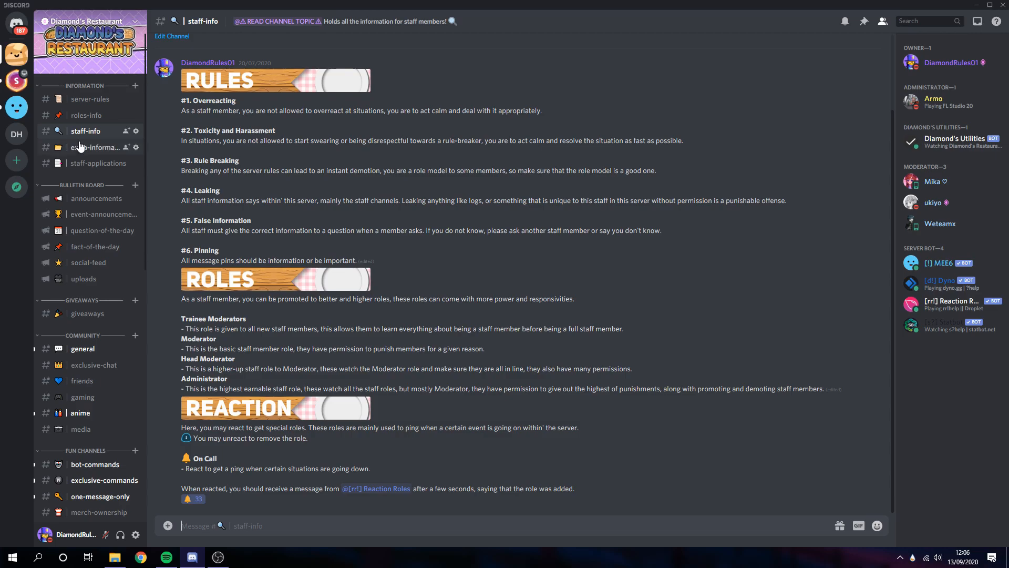
{"action": "left_click", "coordinate": [82, 149]}
{"action": "scroll", "coordinate": [236, 261], "scroll_direction": "up", "scroll_amount": 10}
{"action": "scroll", "coordinate": [236, 261], "scroll_direction": "down", "scroll_amount": 3}
{"action": "scroll", "coordinate": [235, 260], "scroll_direction": "down", "scroll_amount": 9}
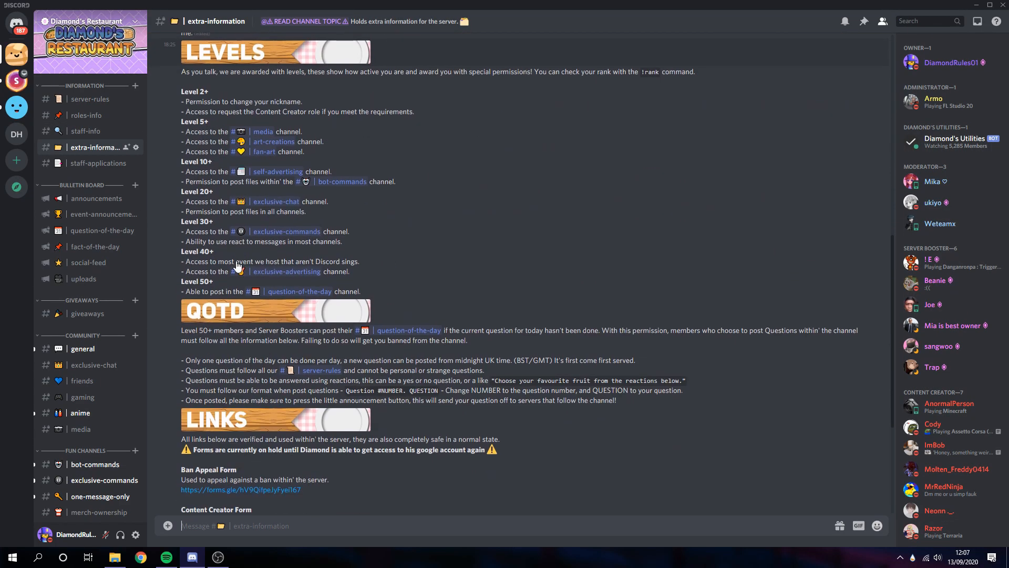
{"action": "scroll", "coordinate": [219, 213], "scroll_direction": "up", "scroll_amount": 5}
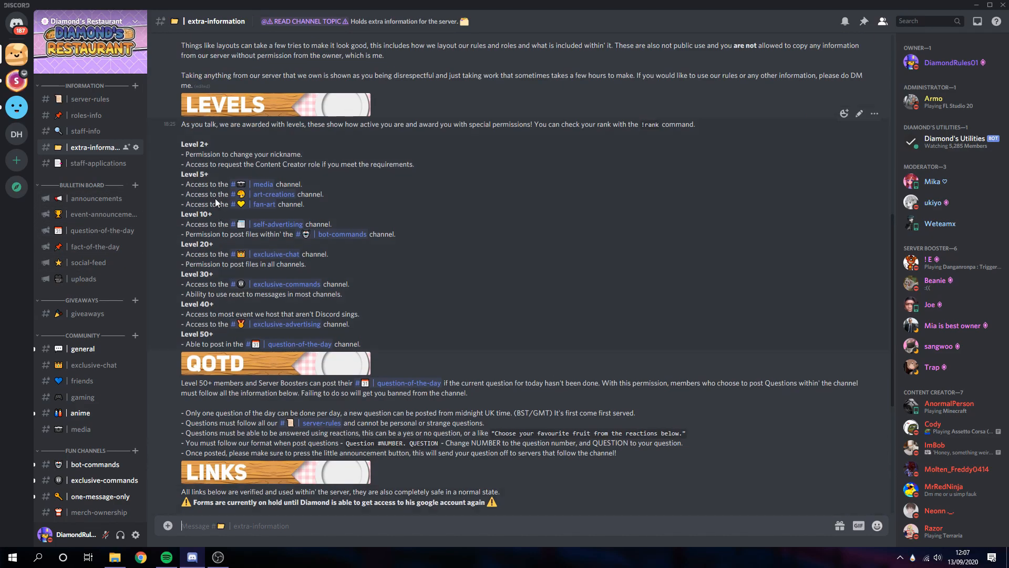
{"action": "scroll", "coordinate": [221, 173], "scroll_direction": "down", "scroll_amount": 3}
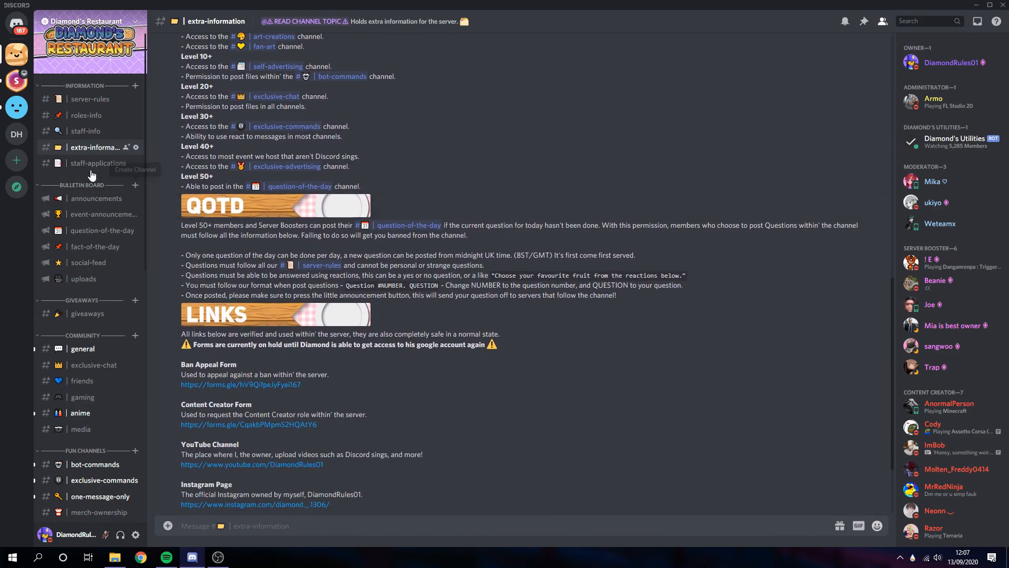
{"action": "left_click", "coordinate": [97, 164]}
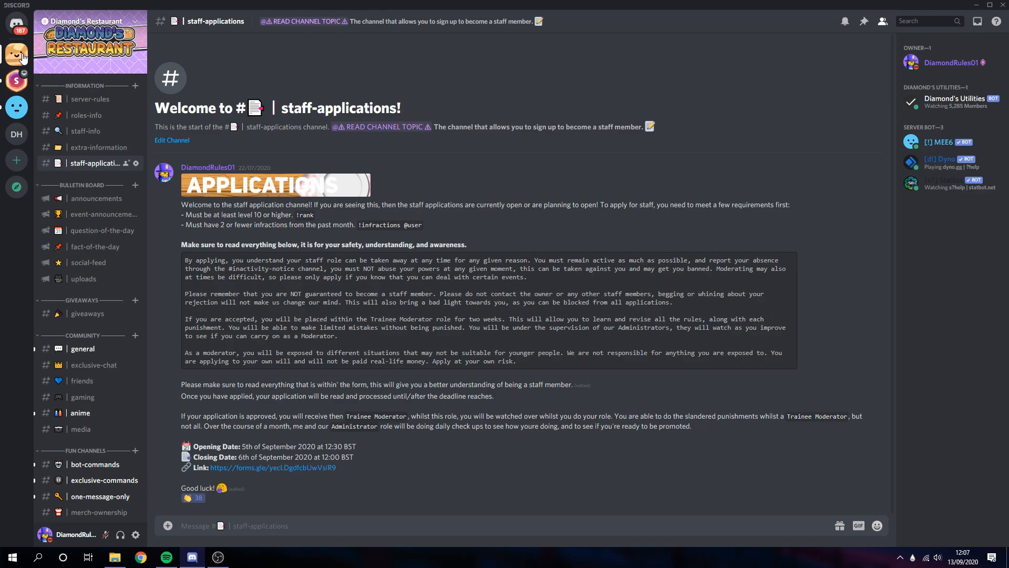
{"action": "left_click", "coordinate": [12, 133]}
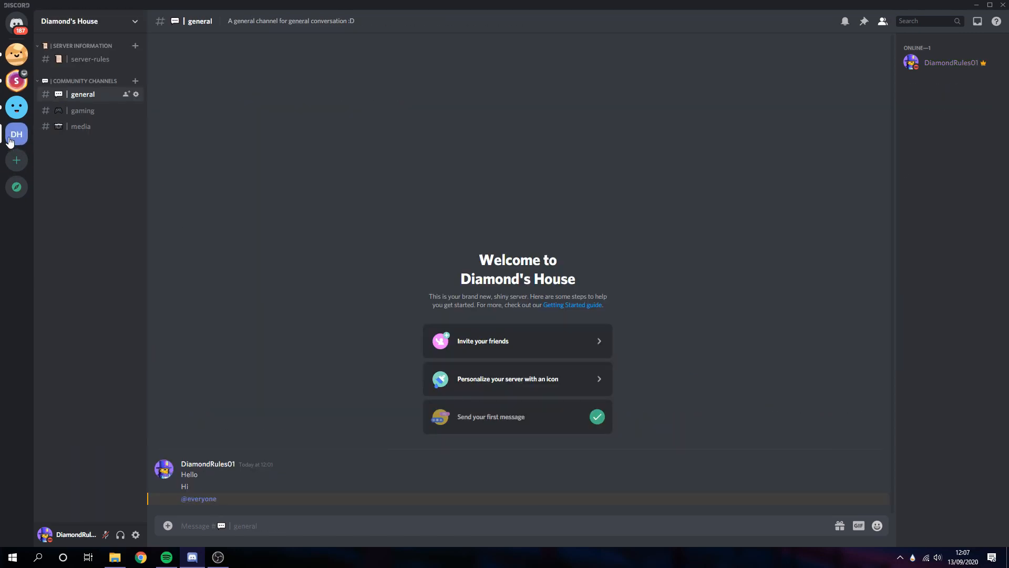
{"action": "left_click", "coordinate": [76, 60]}
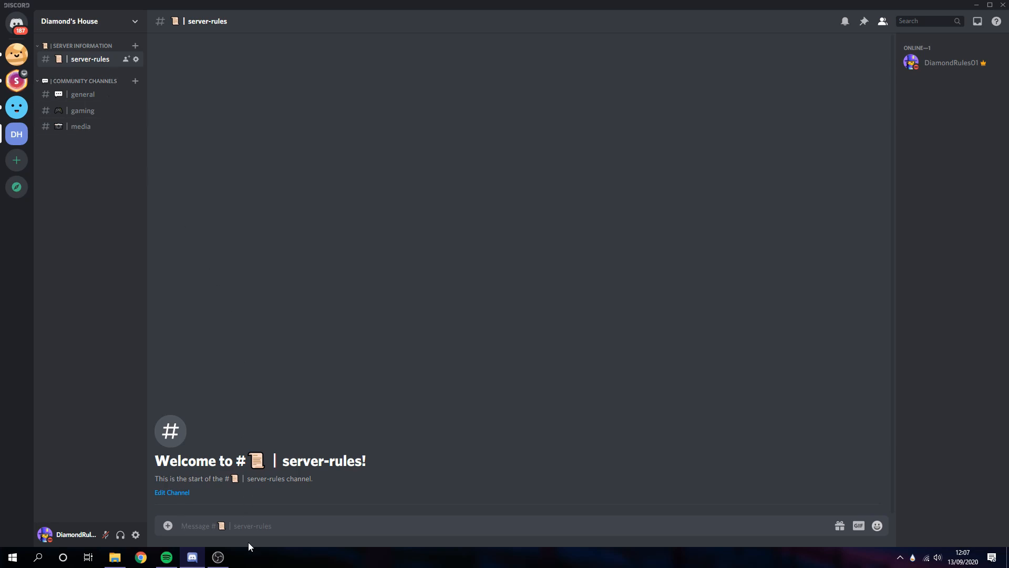
{"action": "type", "text": "**NSFW**"}
{"action": "key", "text": "shift+Return"}
{"action": "type", "text": "-"}
{"action": "key", "text": "BackSpace"}
{"action": "key", "text": "BackSpace"}
{"action": "type", "text": "NSFW"}
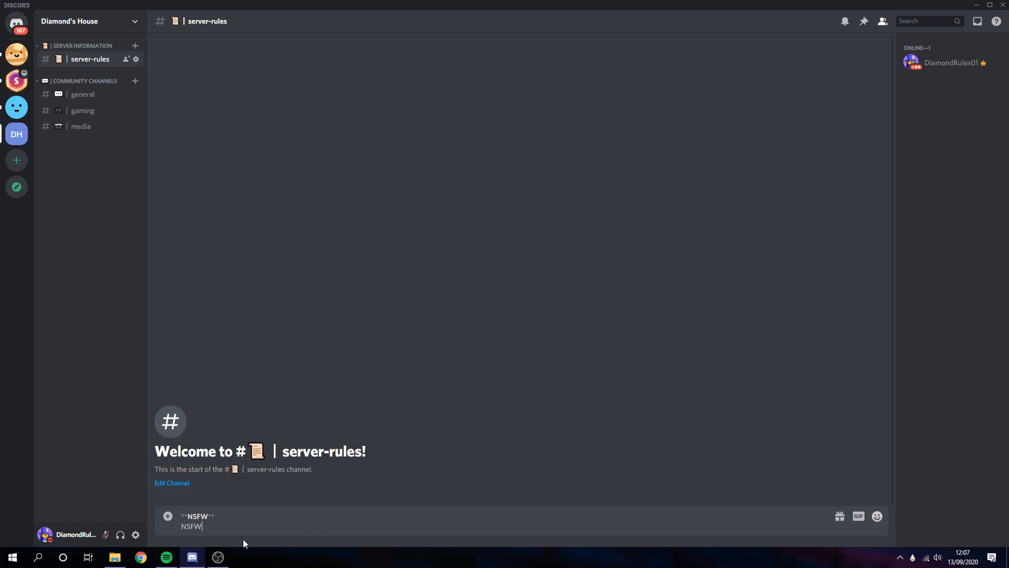
{"action": "type", "text": " content is **not** allowed within' the server."}
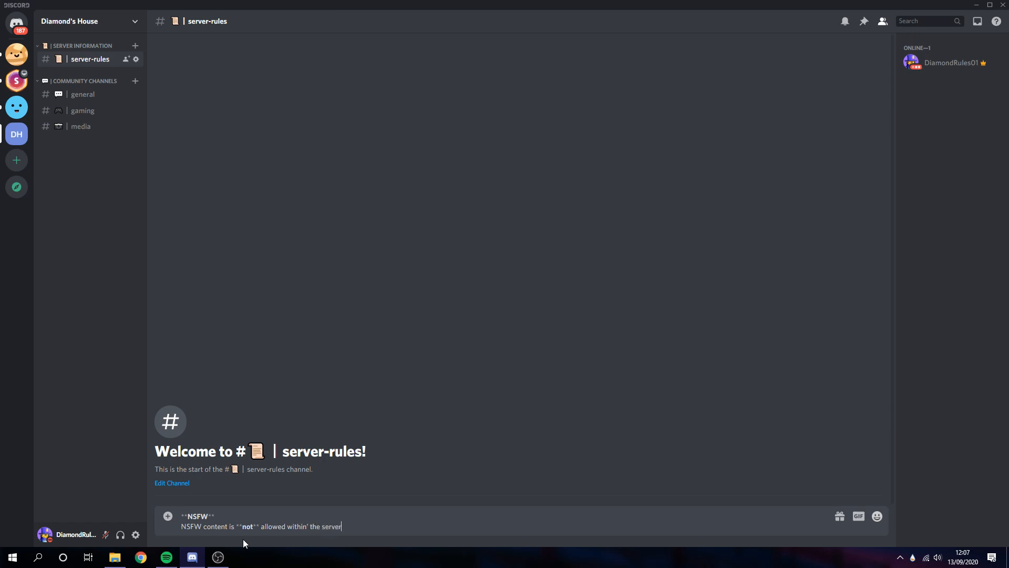
{"action": "key", "text": "Return"}
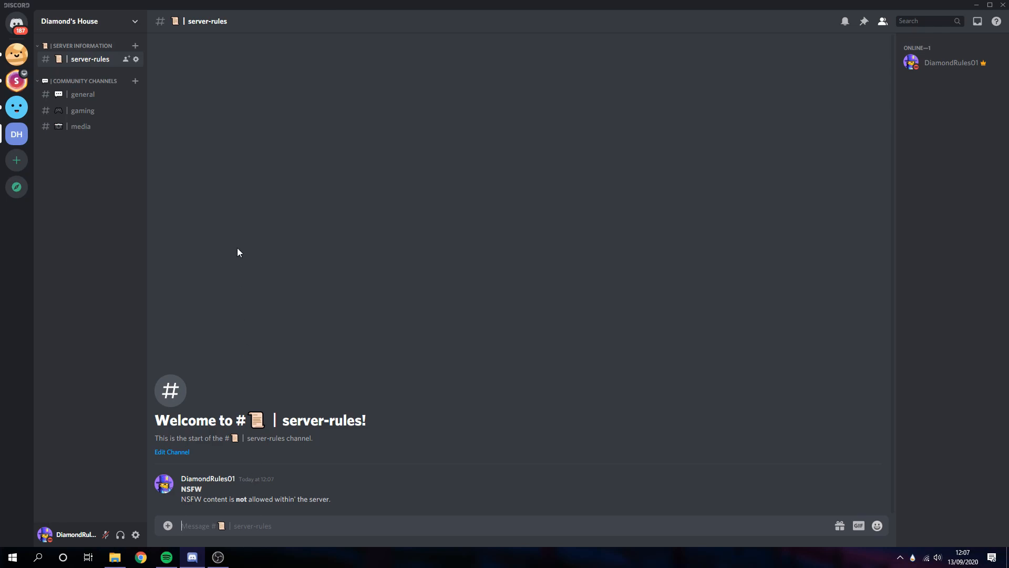
{"action": "left_click", "coordinate": [16, 54]}
{"action": "scroll", "coordinate": [68, 173], "scroll_direction": "down", "scroll_amount": 5}
{"action": "left_click", "coordinate": [96, 22]}
{"action": "left_click", "coordinate": [367, 209]}
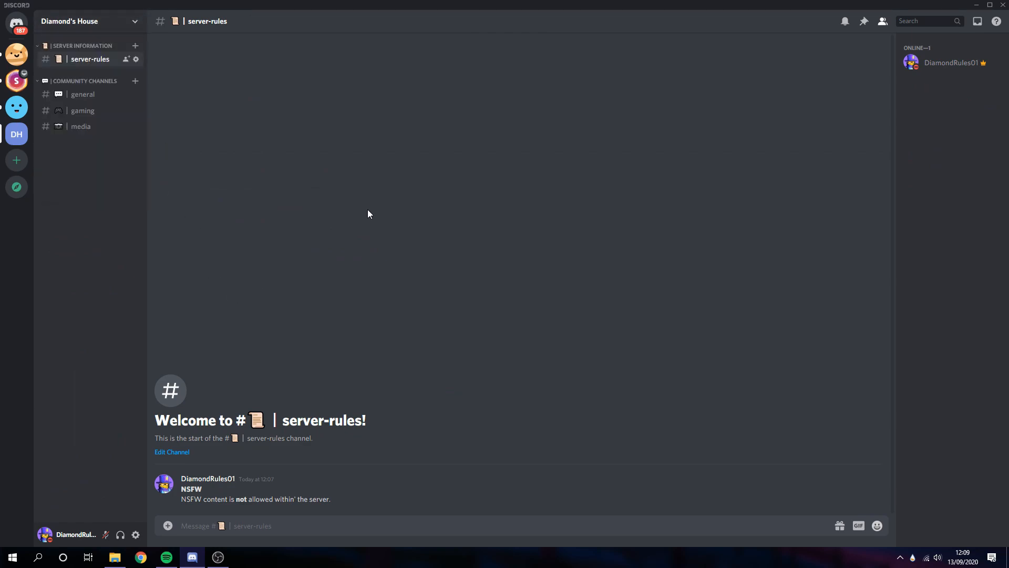